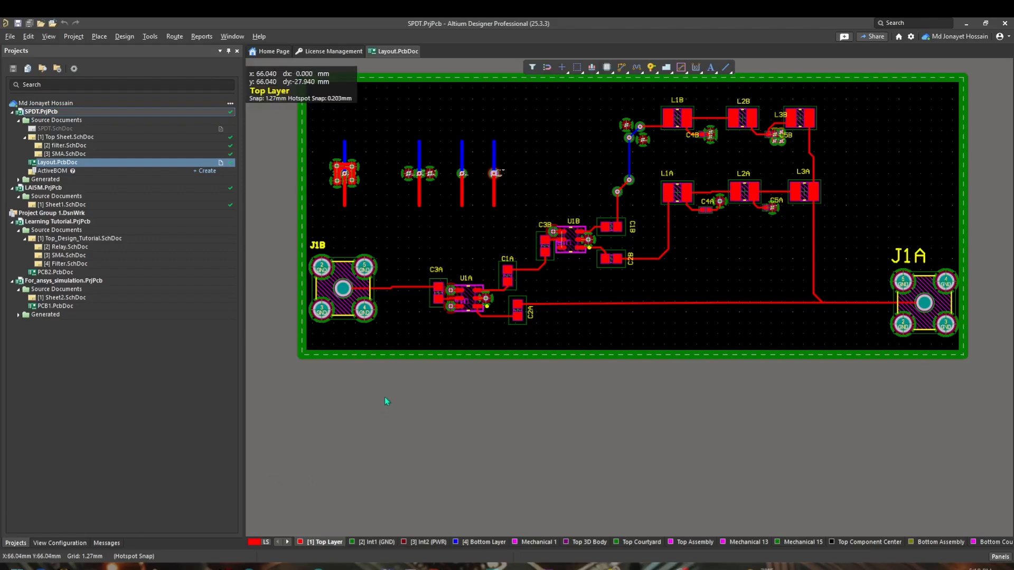
Step: Examine the vias and traces around the board layout, especially the via cluster near the connector
scroll(368, 152, "up", 3, "ctrl")
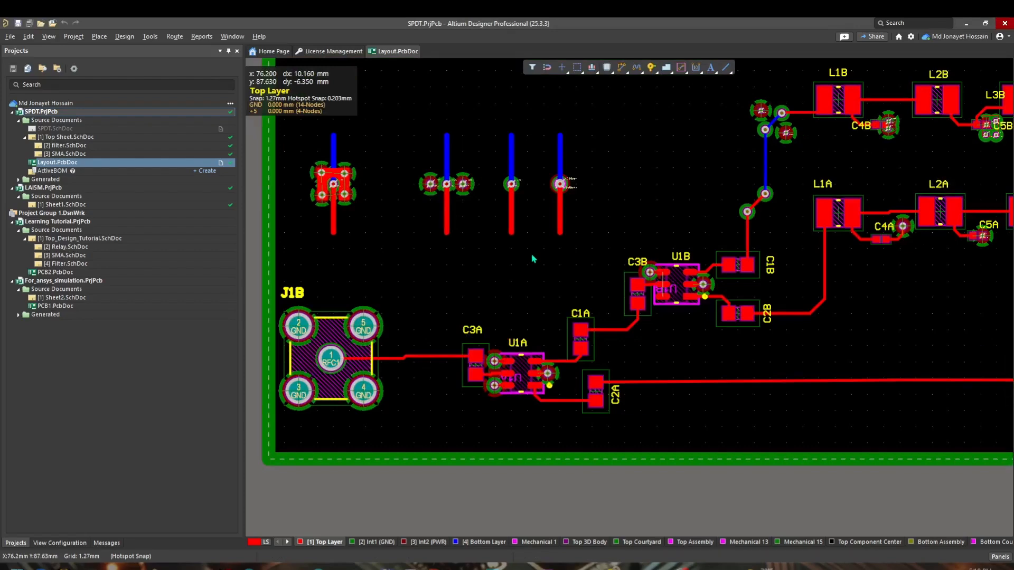
scroll(499, 253, "down", 3, "ctrl")
right_click_drag(527, 257, 464, 347)
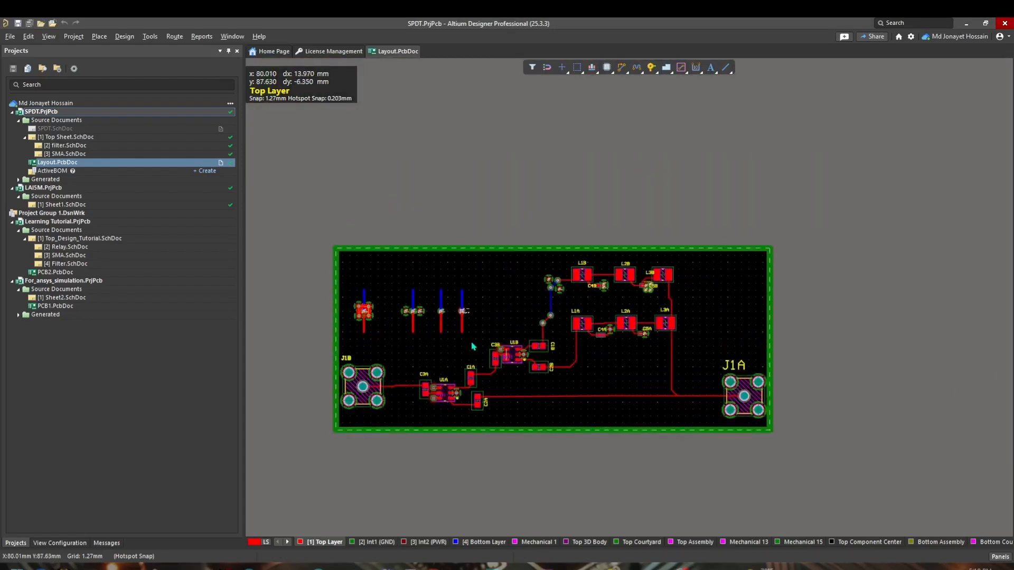
scroll(482, 330, "up", 3, "ctrl")
scroll(483, 330, "up", 1, "ctrl")
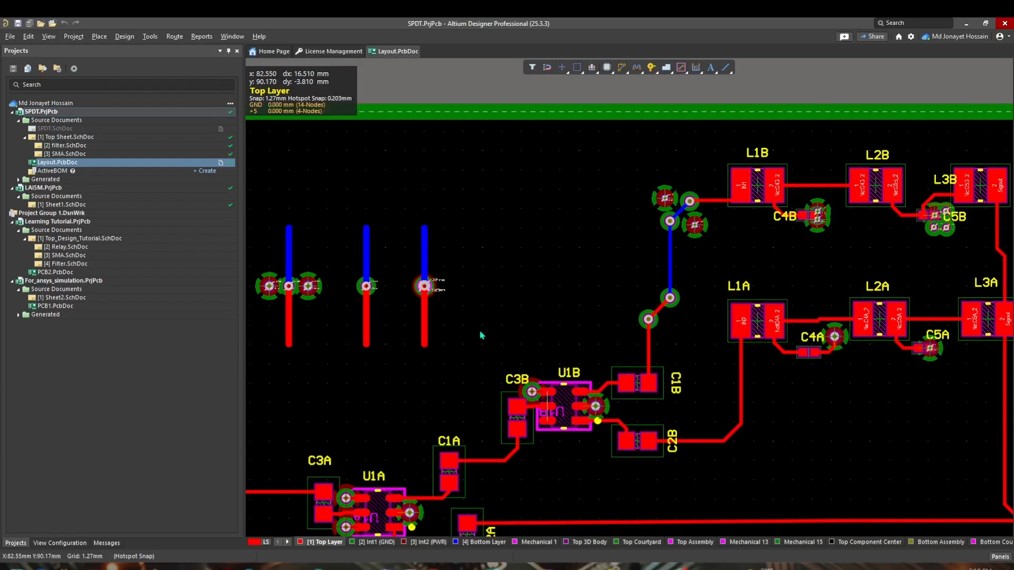
scroll(460, 370, "left", 4, "shift")
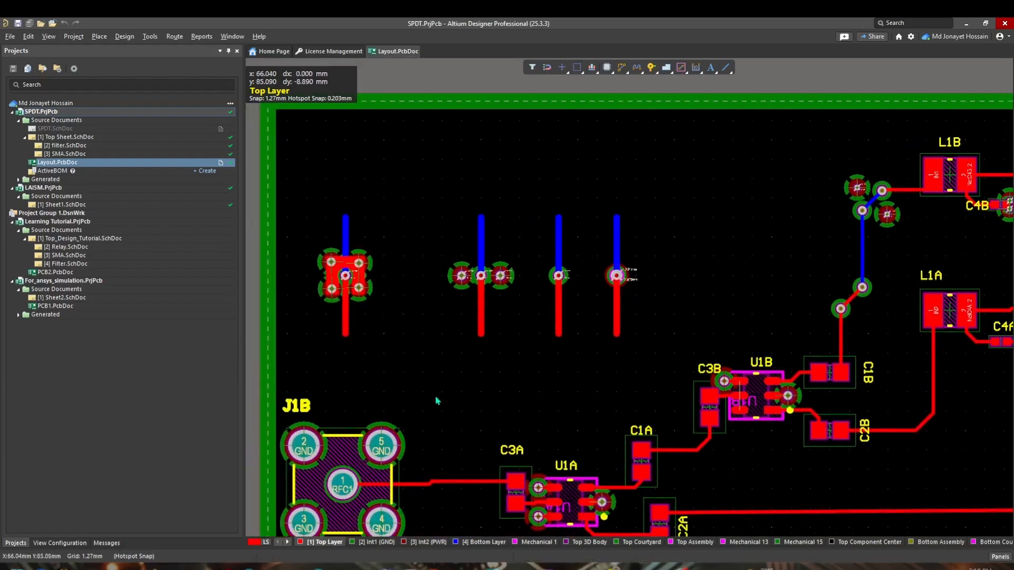
scroll(437, 402, "down", 6, "ctrl")
scroll(438, 406, "up", 7, "ctrl")
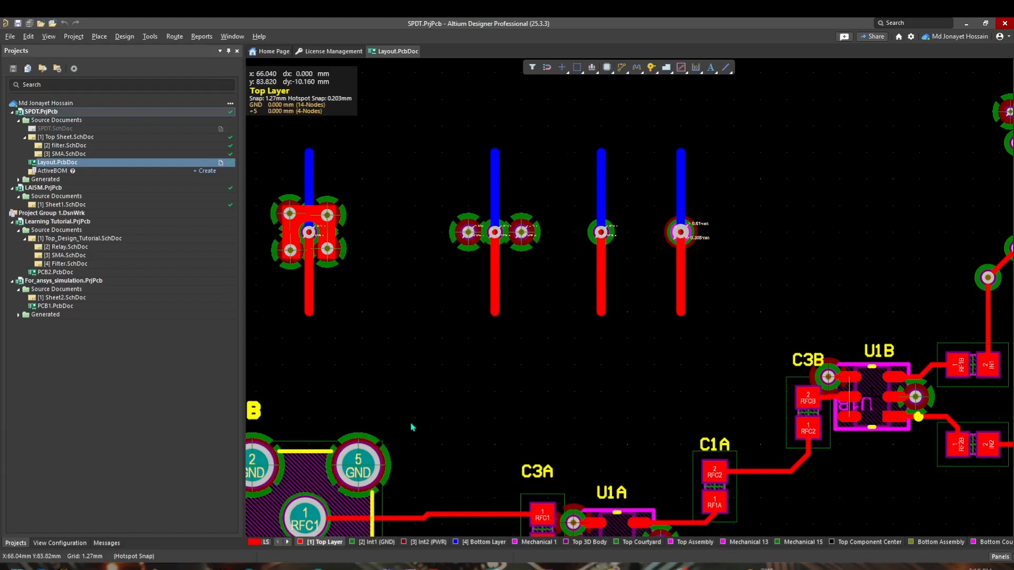
scroll(422, 338, "down", 3, "ctrl")
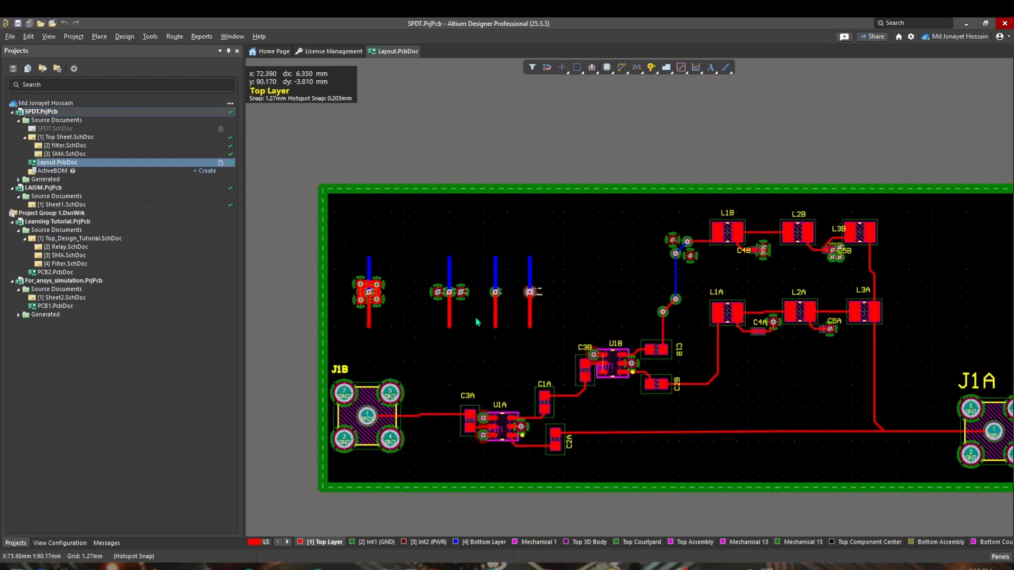
scroll(369, 317, "up", 2, "ctrl")
scroll(371, 317, "up", 2, "ctrl")
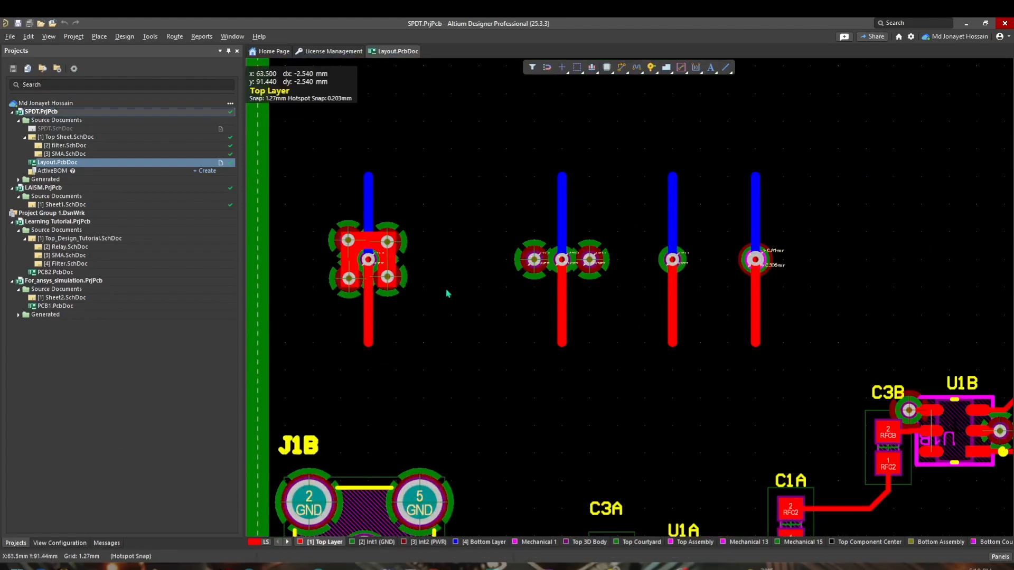
scroll(582, 247, "up", 8, "ctrl")
scroll(588, 390, "down", 6, "ctrl")
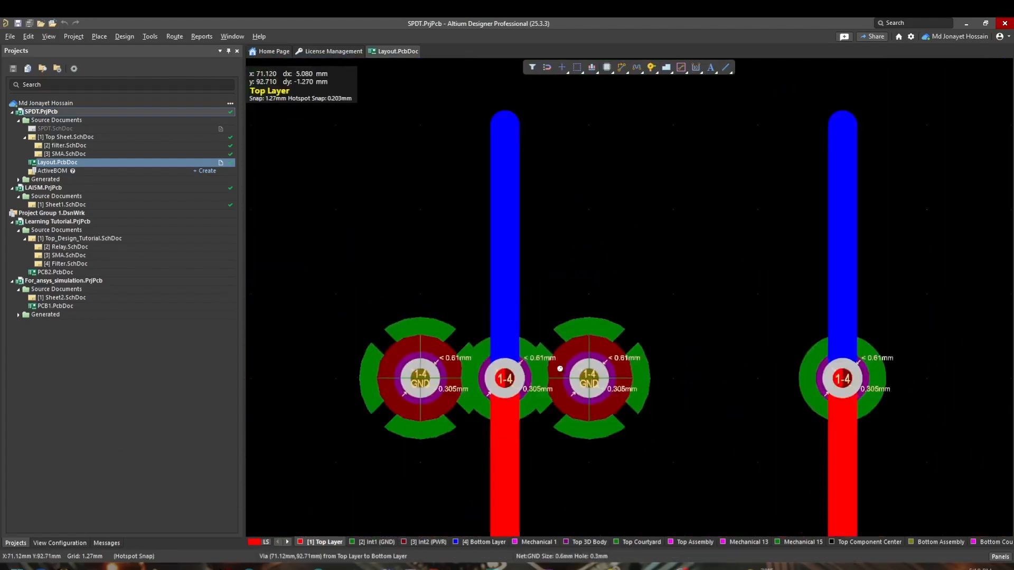
scroll(583, 174, "up", 2, "ctrl")
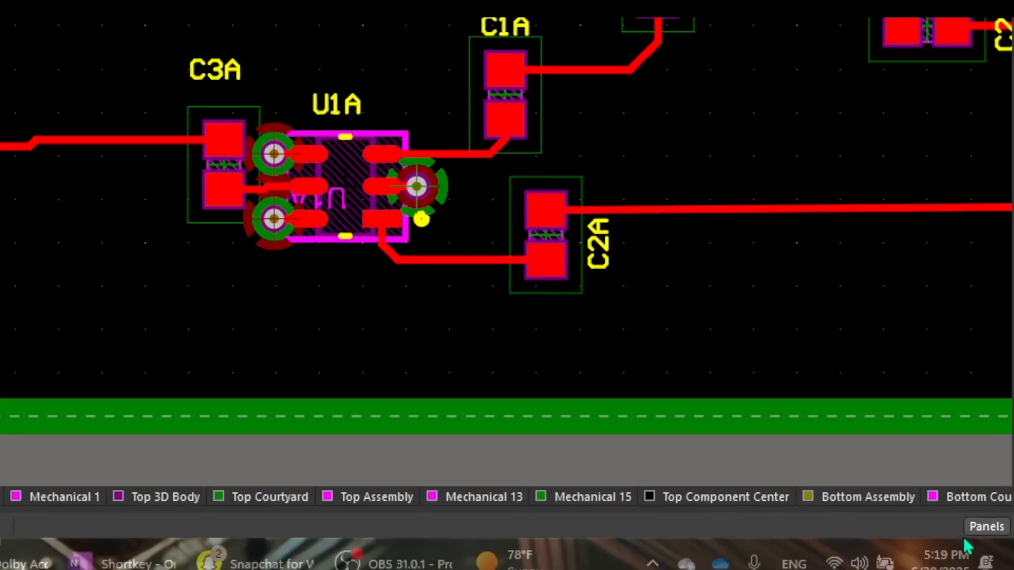
Step: Open the PCB Filter panel and clear its existing filter expression
left_click(1000, 558)
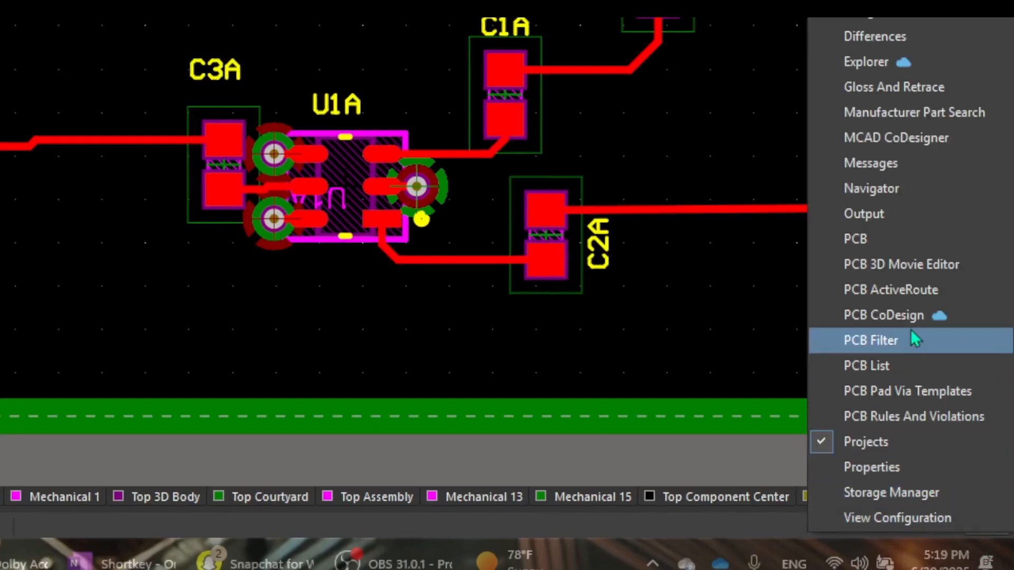
left_click(893, 342)
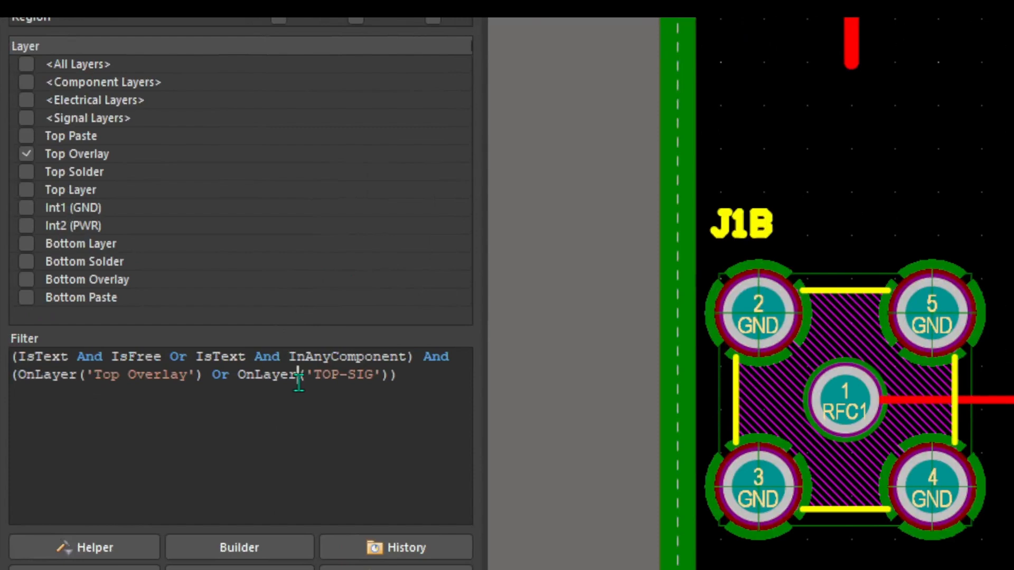
key("ctrl+a")
key("Delete")
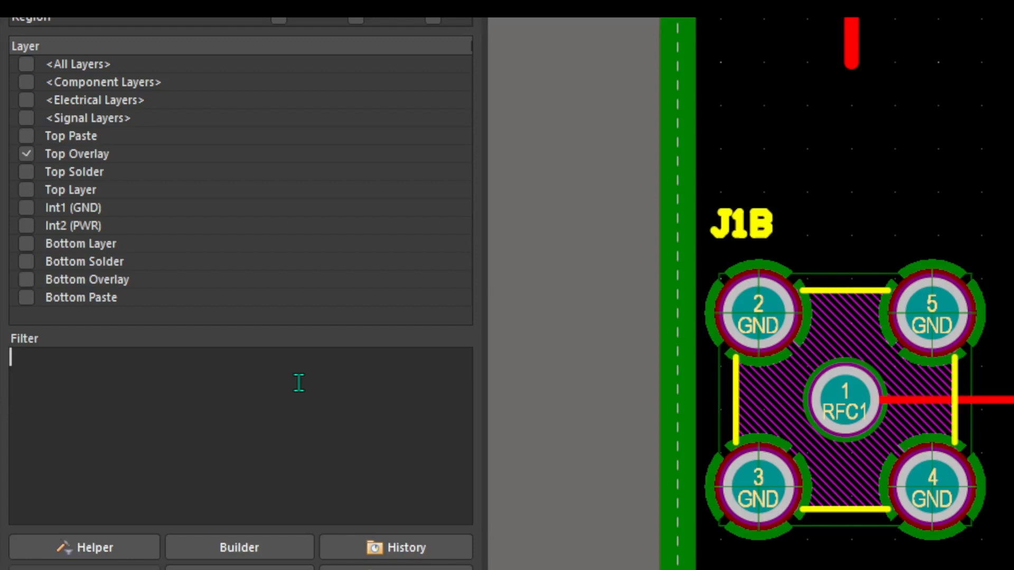
Step: Enter the filter IsVia AND (Net = 'GND') and apply it to all objects
type("ISvIA")
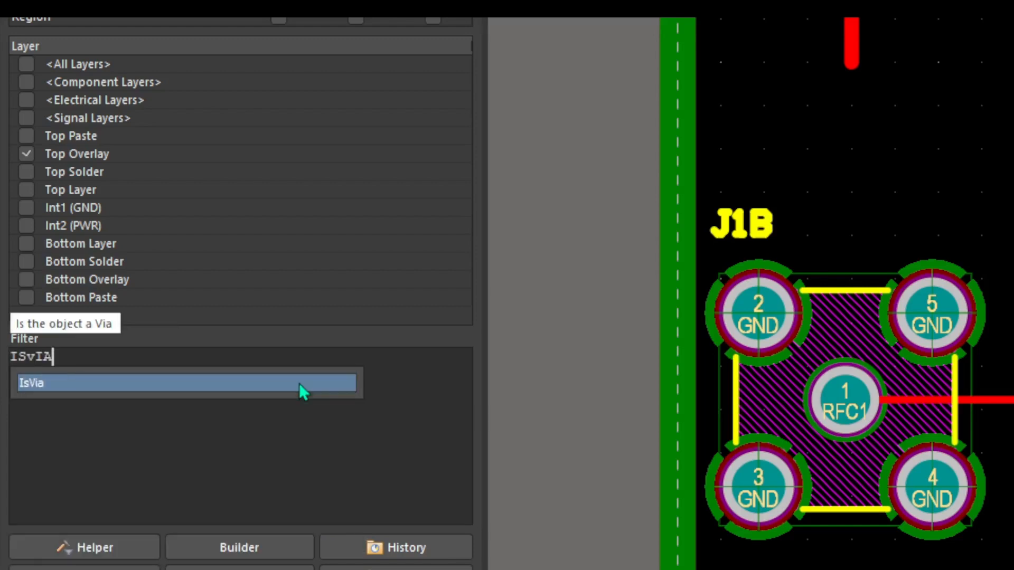
double_click(126, 382)
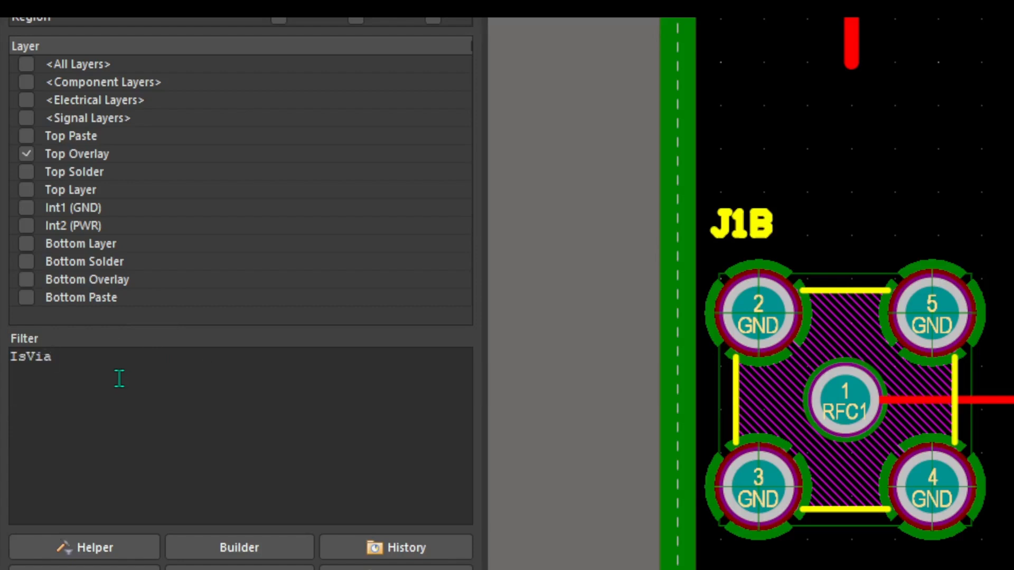
type("and")
key("BackSpace")
key("BackSpace")
key("BackSpace")
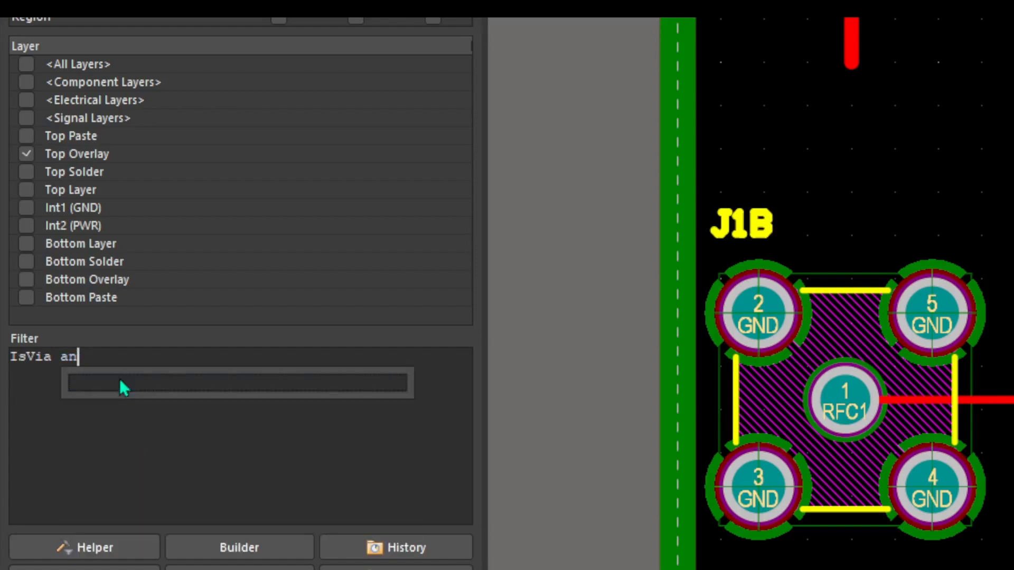
type("AND ")
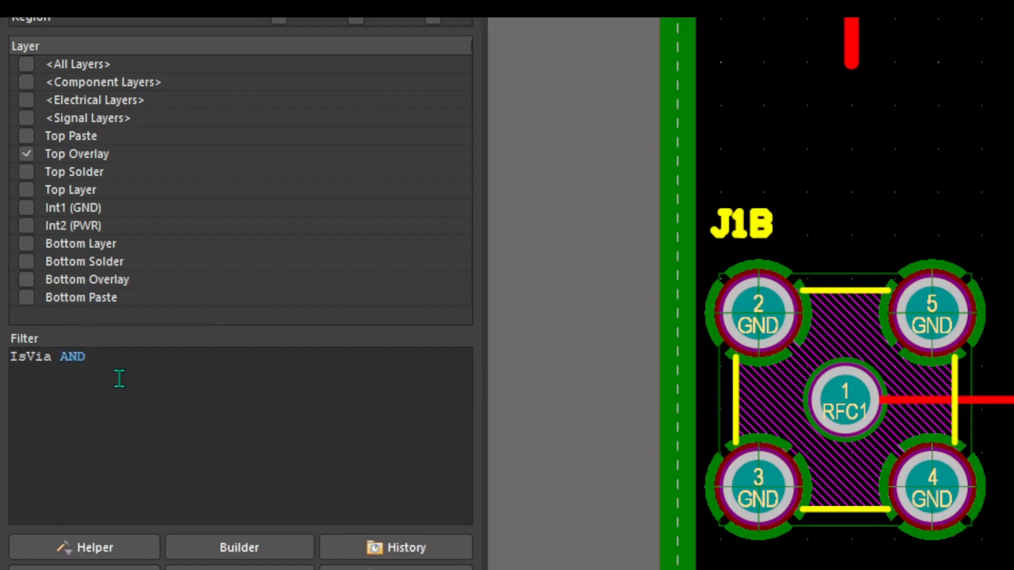
type("(Net")
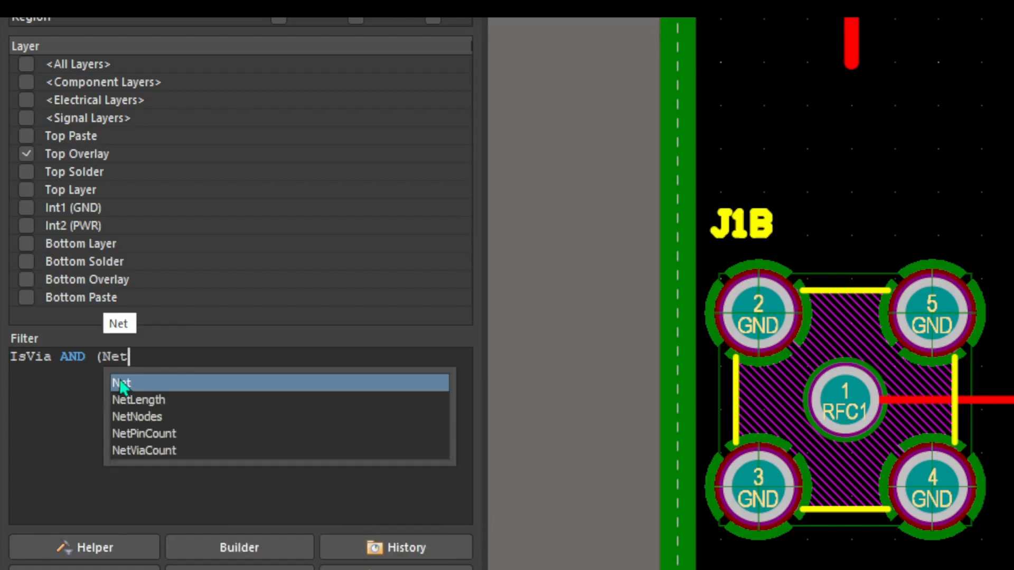
type(" = '")
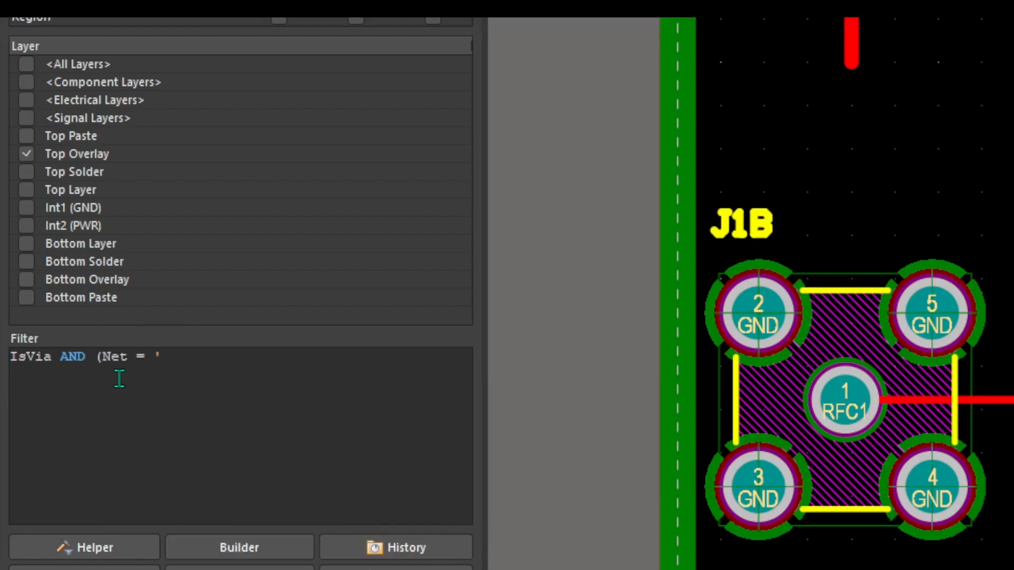
type("GND')")
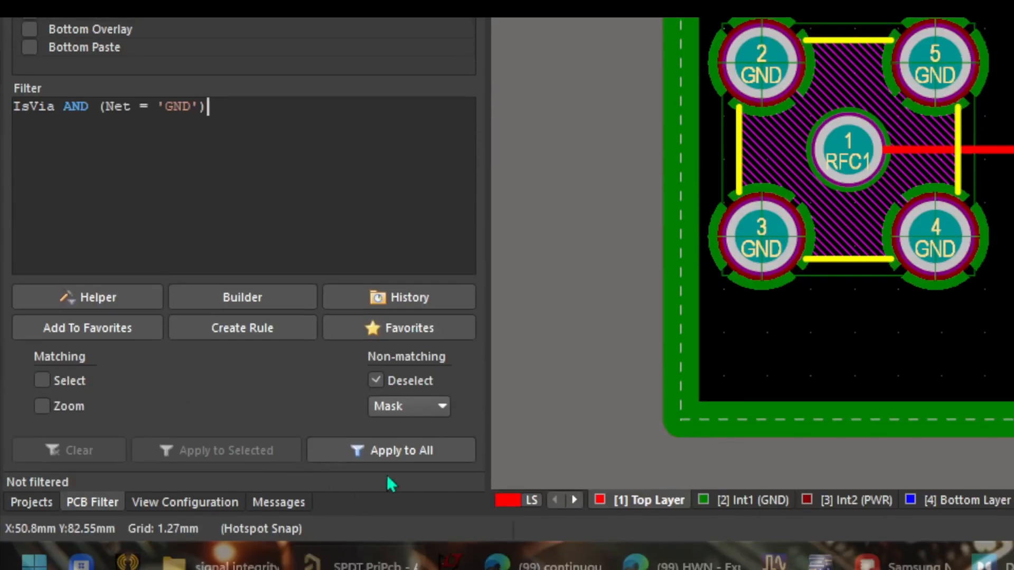
left_click(397, 454)
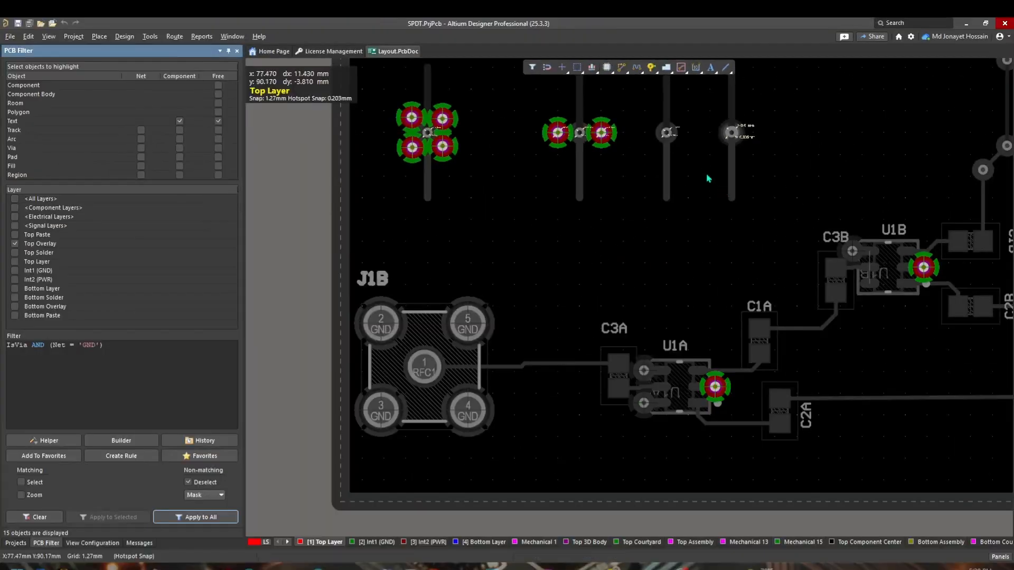
Step: Select all the filtered GND vias and open their properties
right_click_drag(708, 179, 431, 336)
middle_click_drag(572, 195, 574, 194)
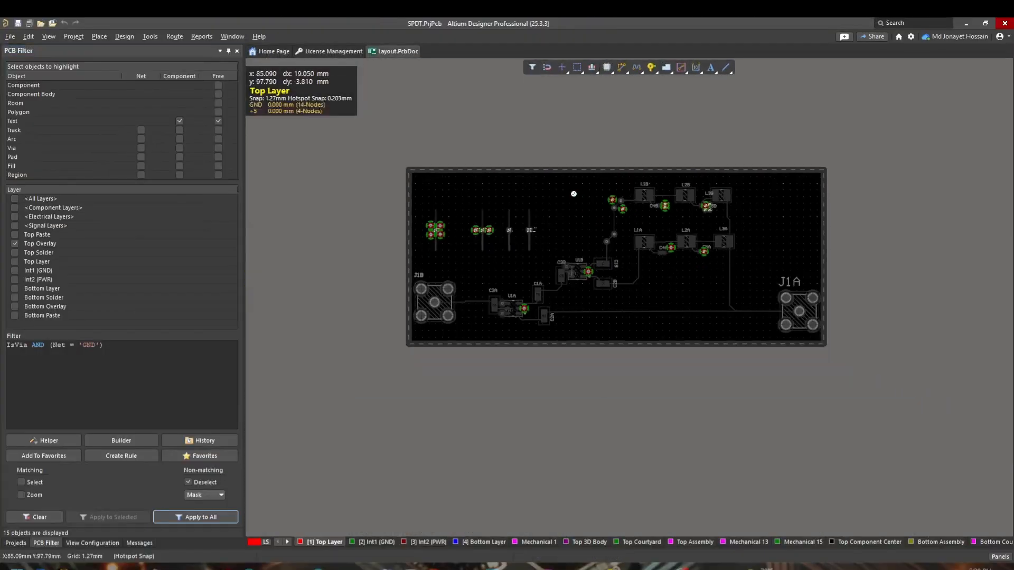
scroll(574, 194, "up", 6, "ctrl")
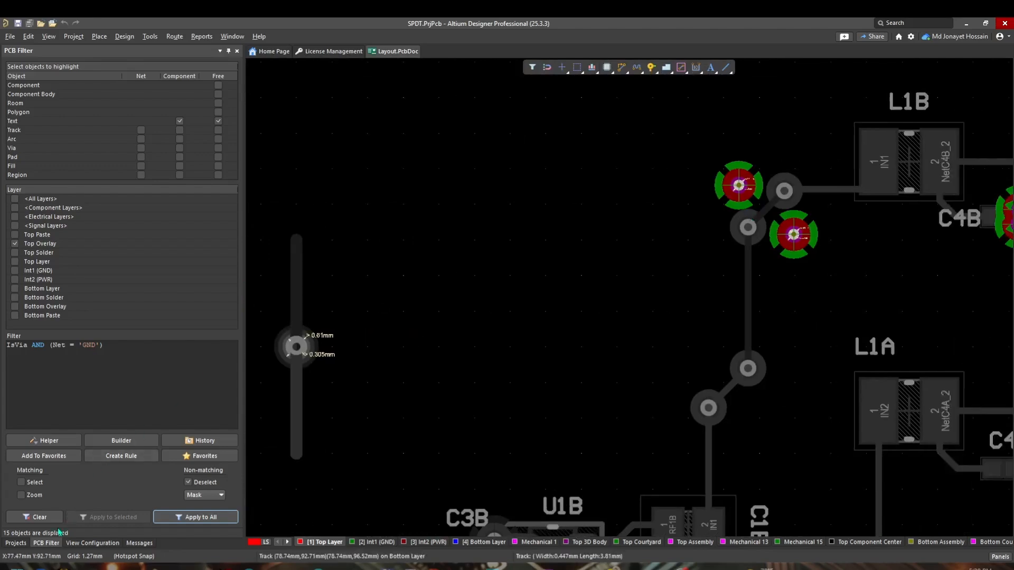
scroll(600, 231, "down", 6, "ctrl")
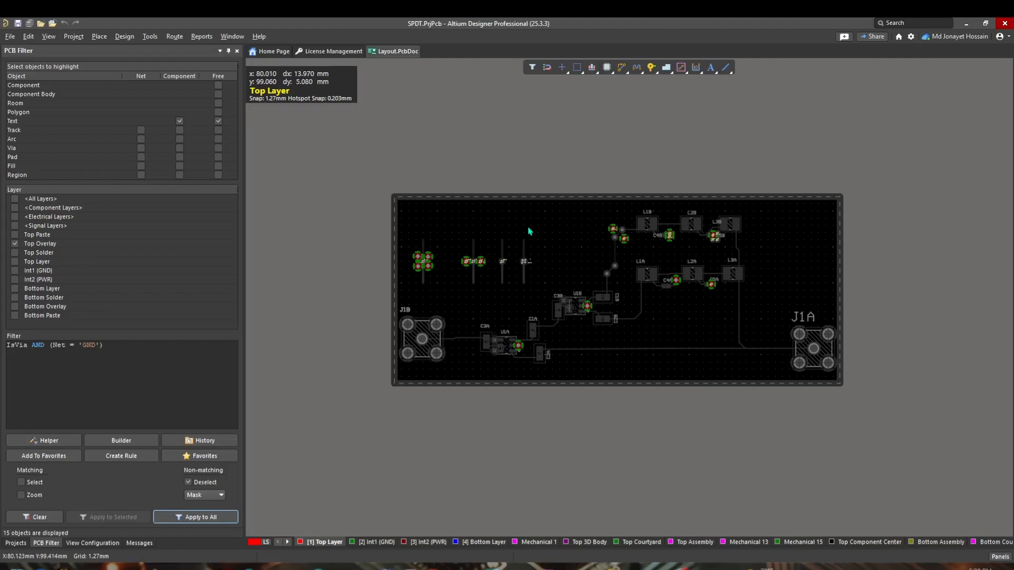
key("ctrl+a")
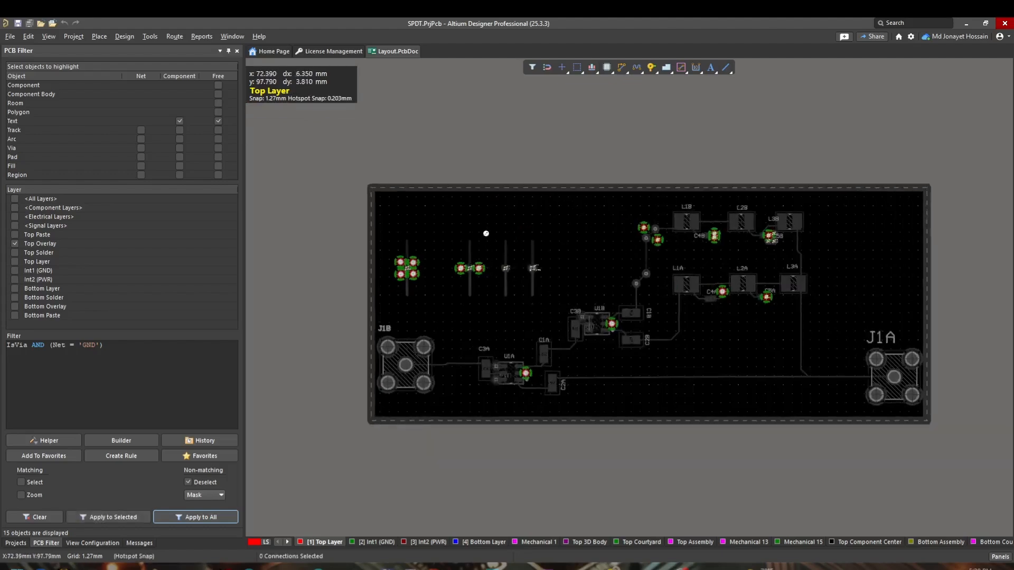
scroll(486, 234, "up", 3, "ctrl")
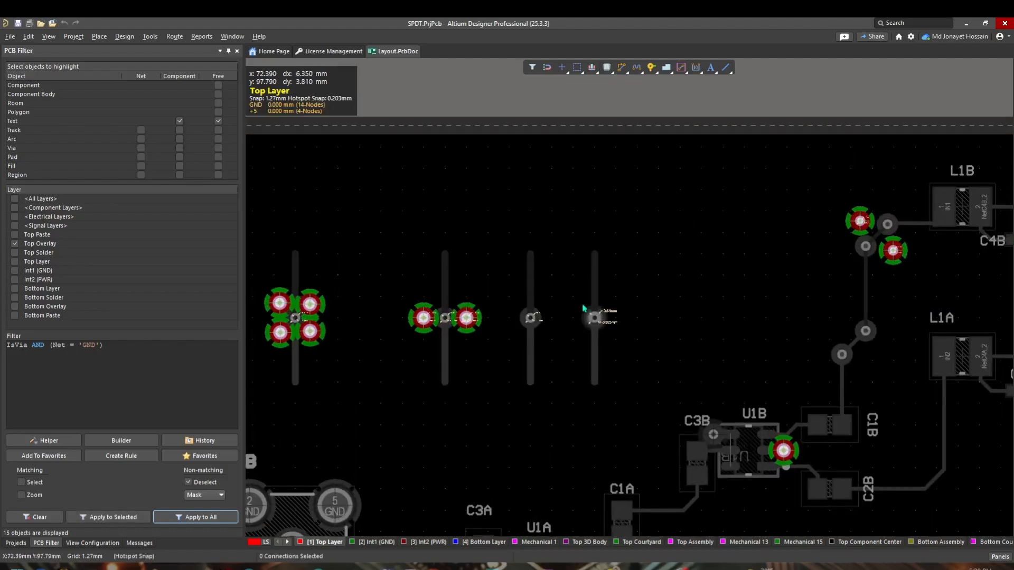
key("F11")
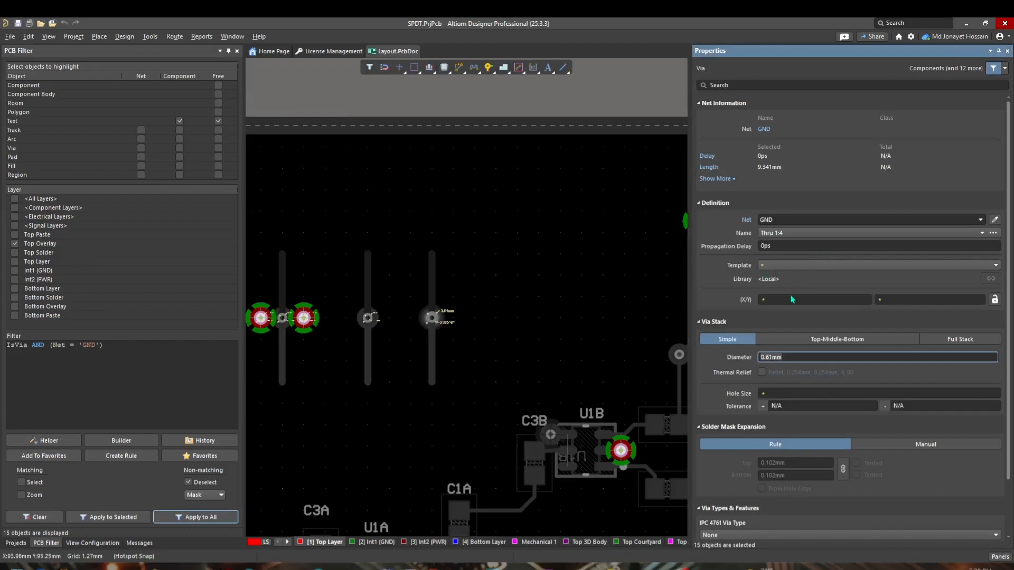
Step: Set the selected vias' diameter to 1mm
scroll(790, 327, "down", 2)
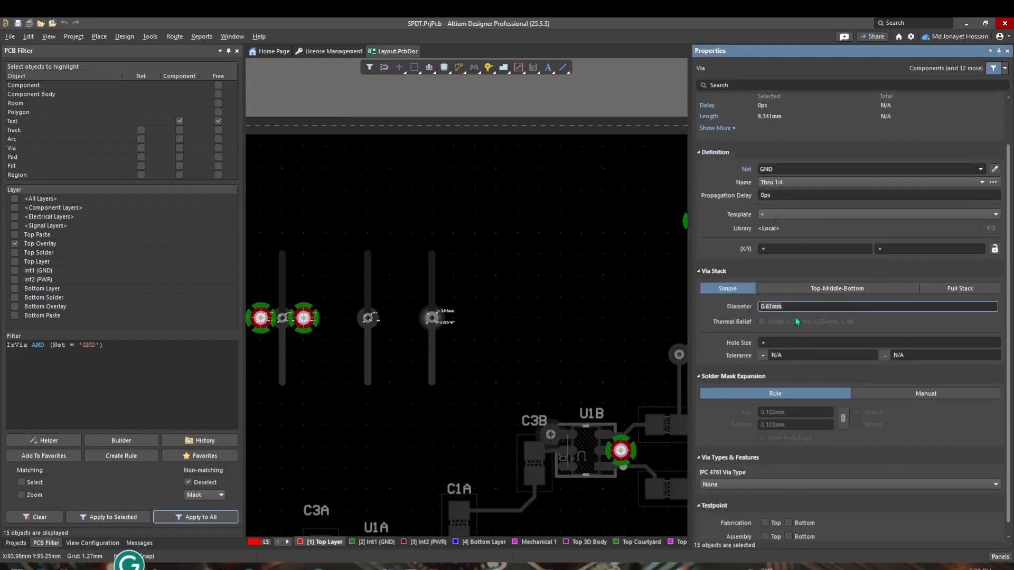
left_click(790, 344)
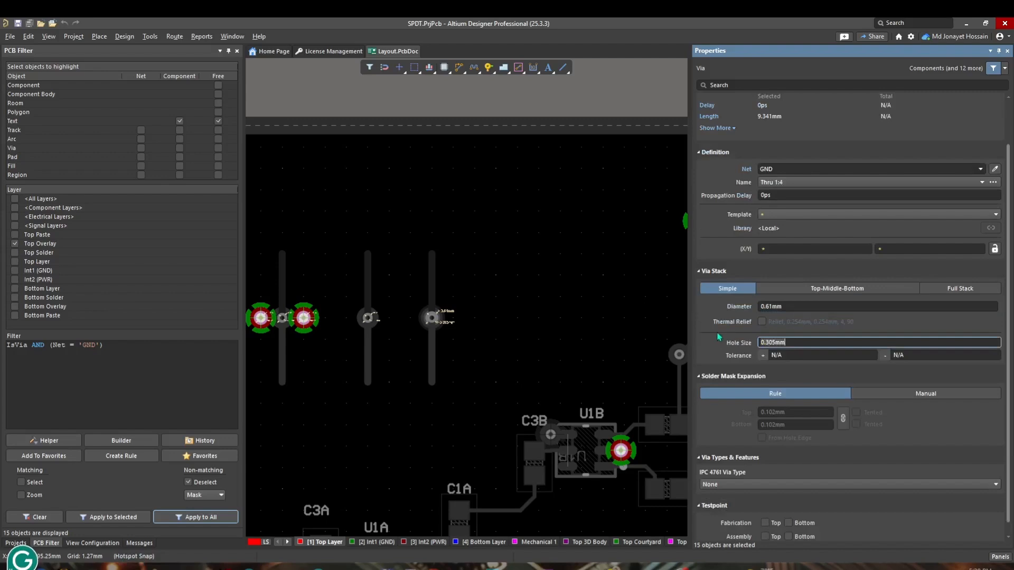
left_click(784, 306)
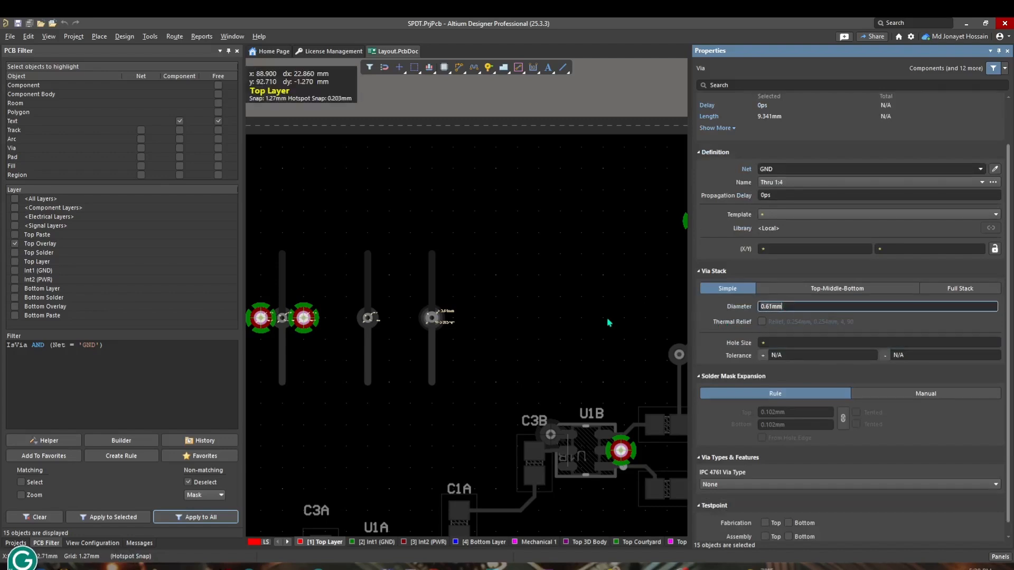
type("1MM")
key("Return")
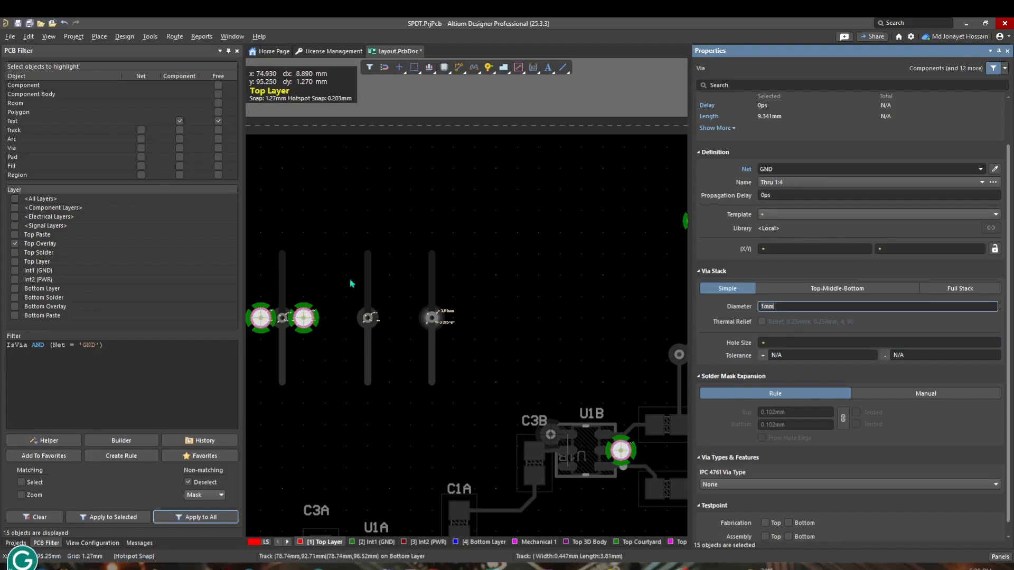
Step: Set the selected vias' hole size to 0.5mm and deselect them
left_click(807, 342)
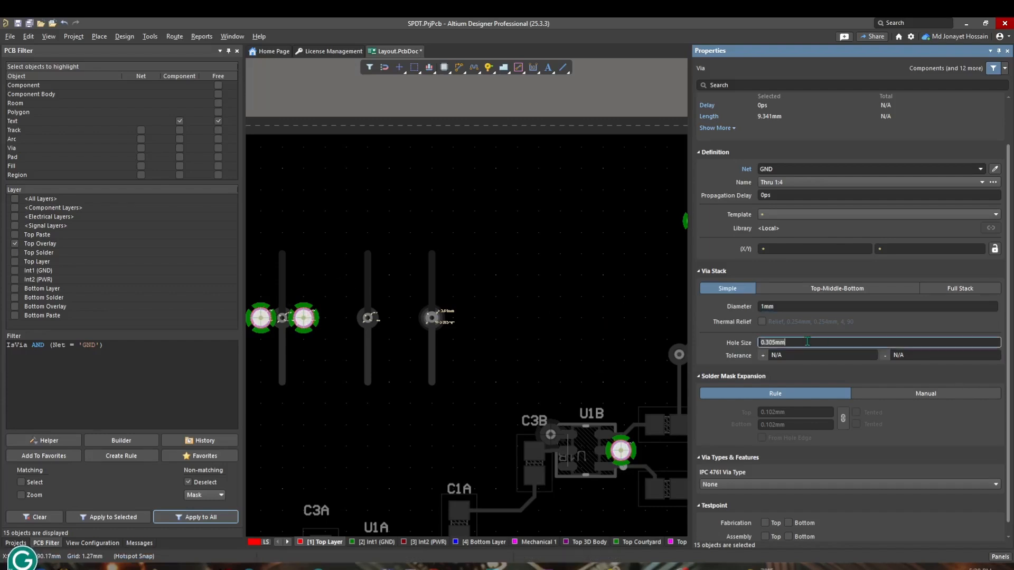
type("0.5mm")
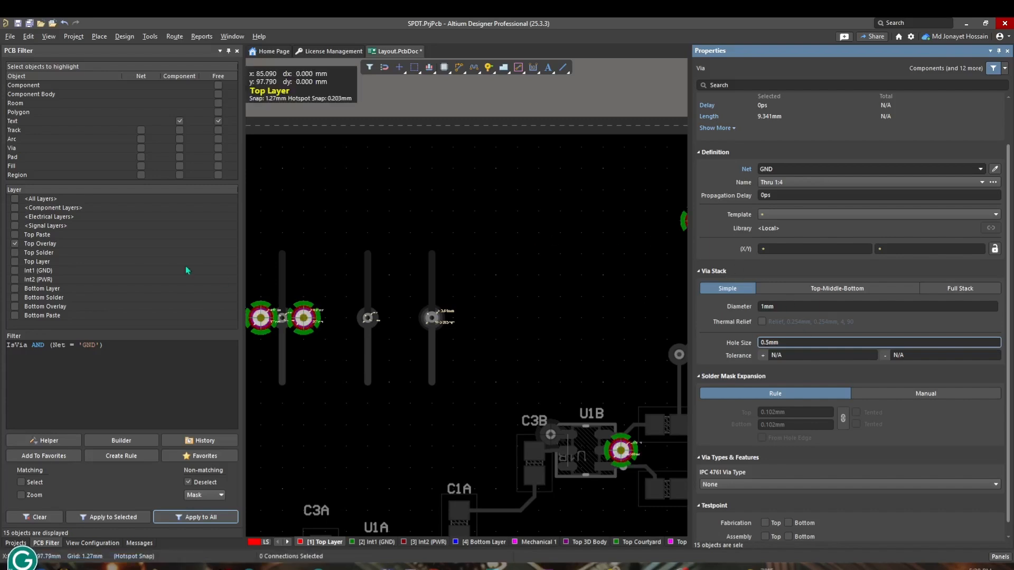
left_click(539, 233)
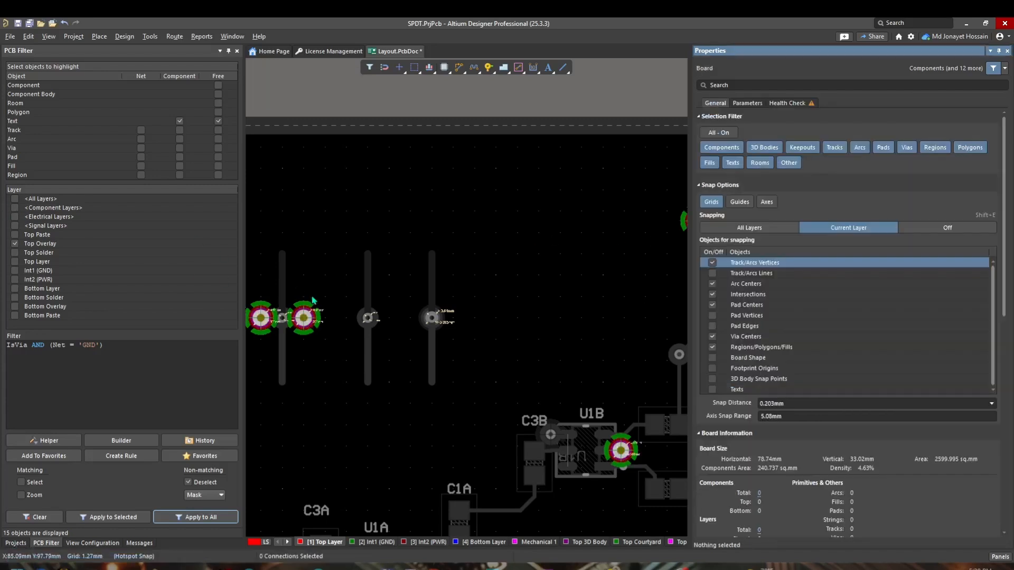
Step: Close the Properties panel and clear the PCB filter
left_click(164, 368)
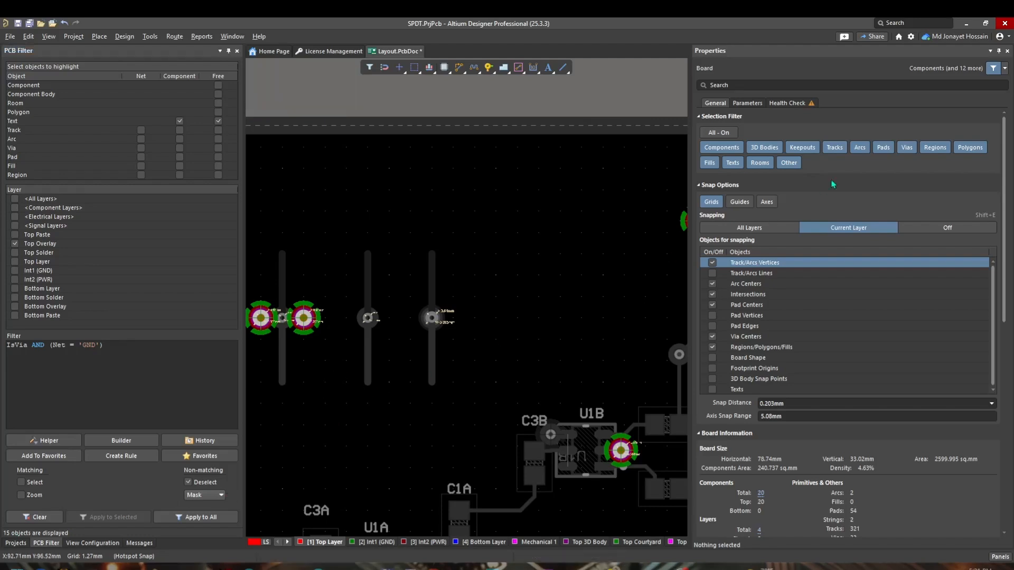
left_click(1008, 50)
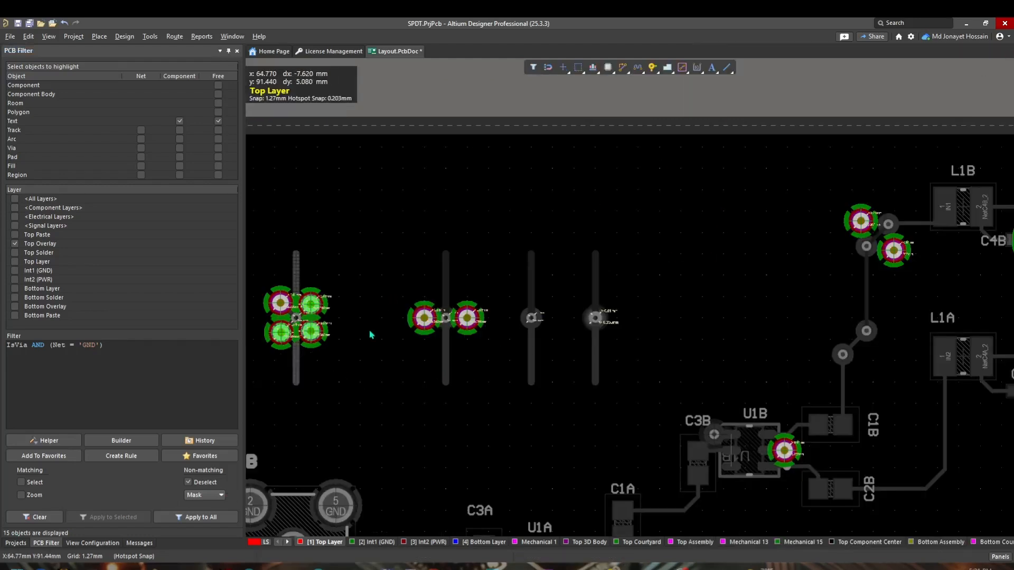
left_click(39, 517)
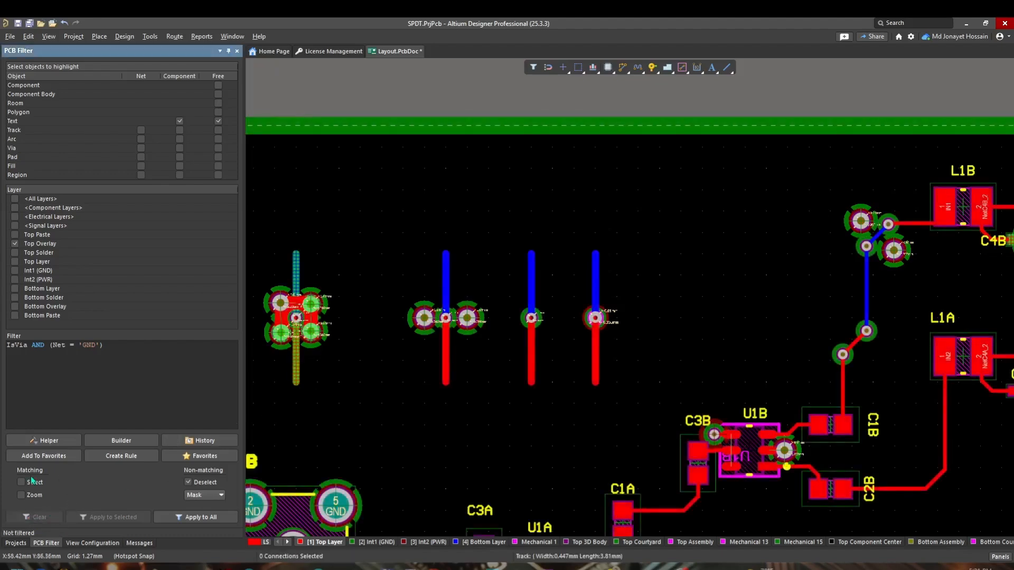
right_click_drag(437, 435, 556, 266)
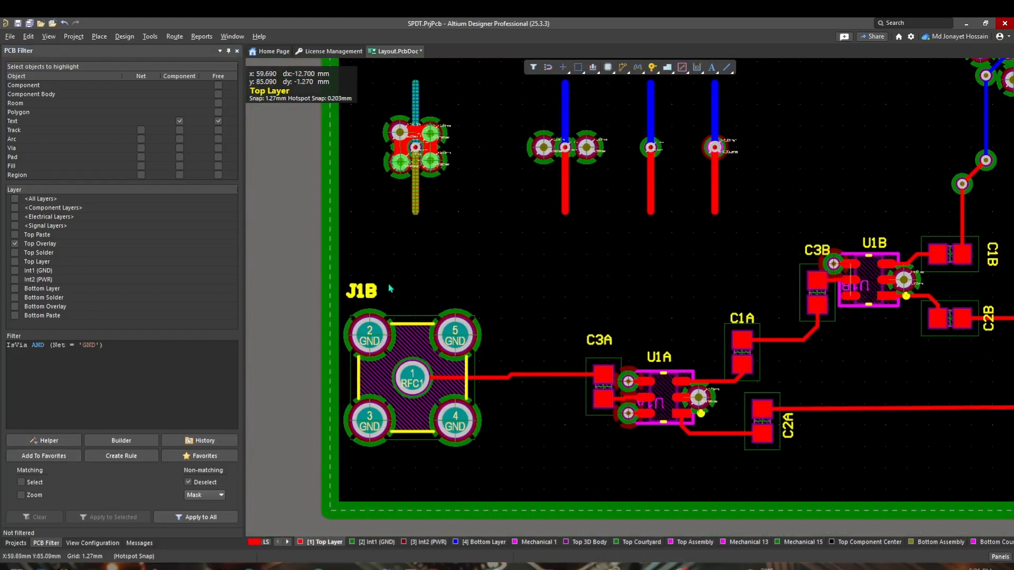
scroll(608, 349, "up", 4, "ctrl")
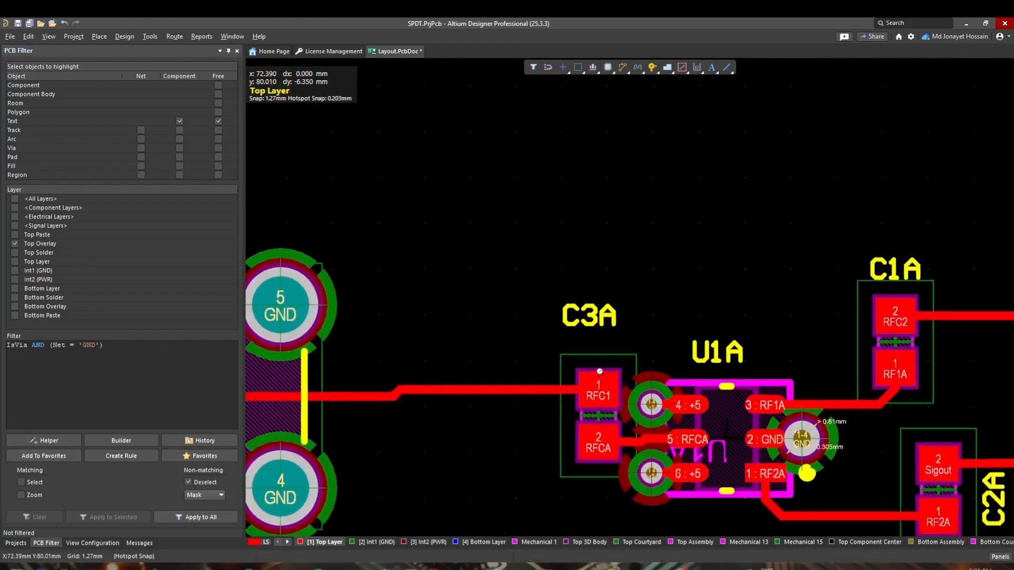
double_click(598, 326)
left_click(653, 324)
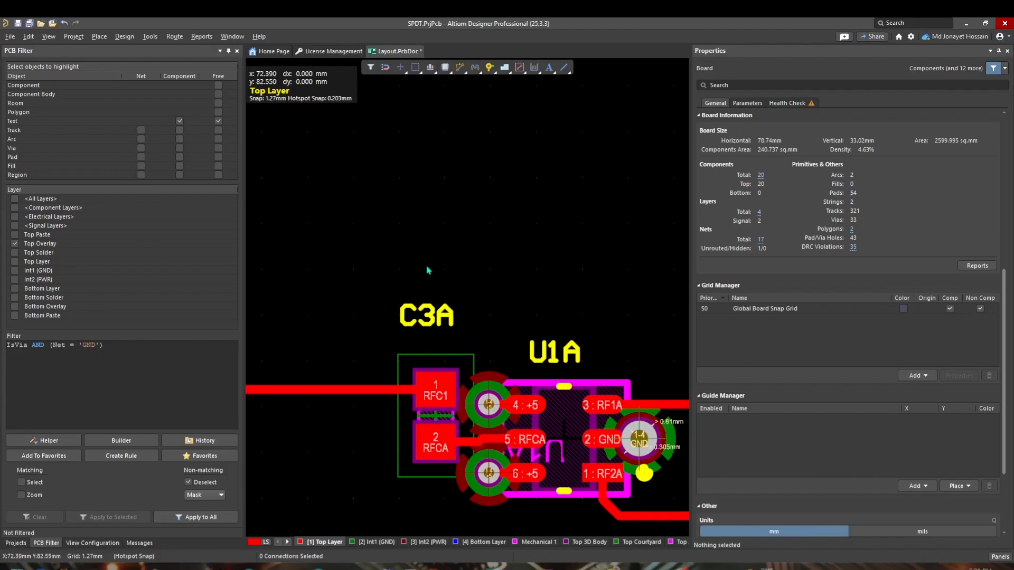
left_click(1008, 51)
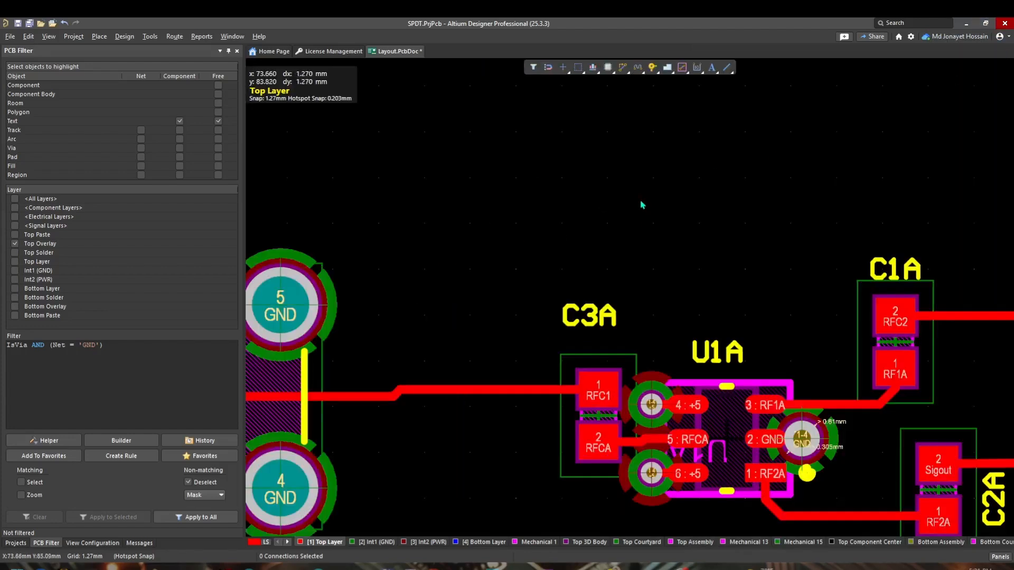
Step: Replace the PCB filter query with the InComponent function
left_click(117, 387)
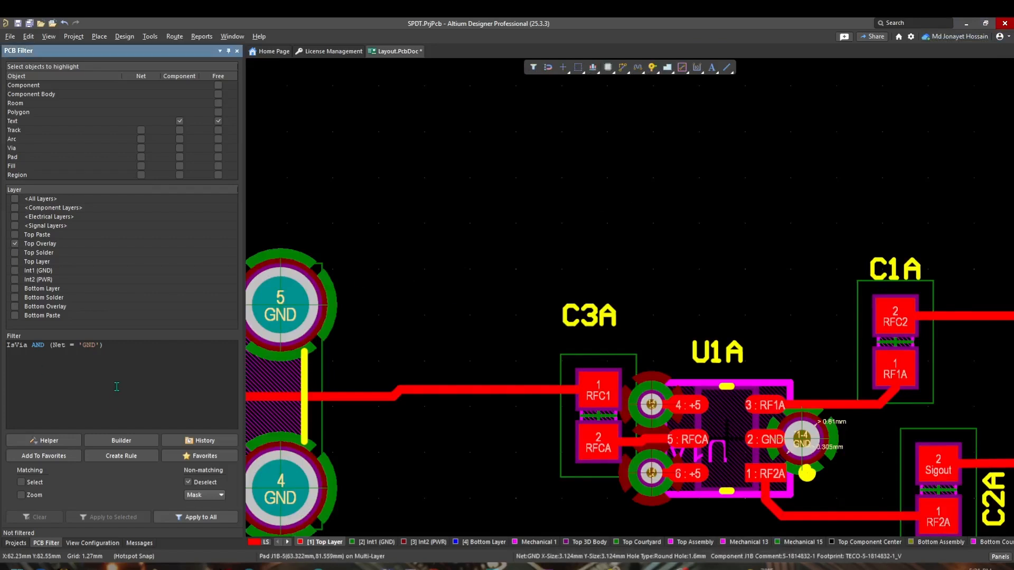
key("ctrl+a")
key("BackSpace")
type("INc")
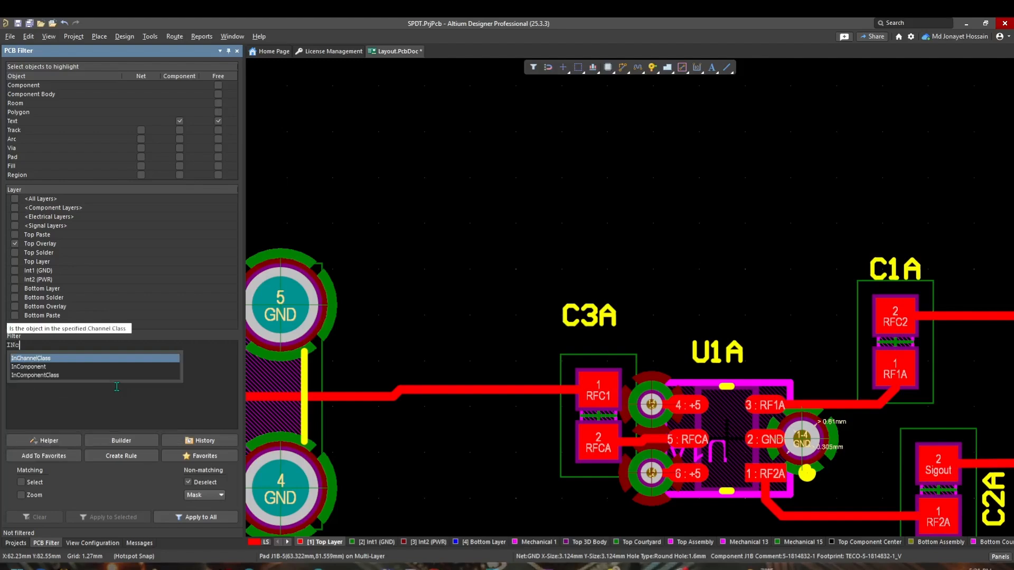
key("BackSpace")
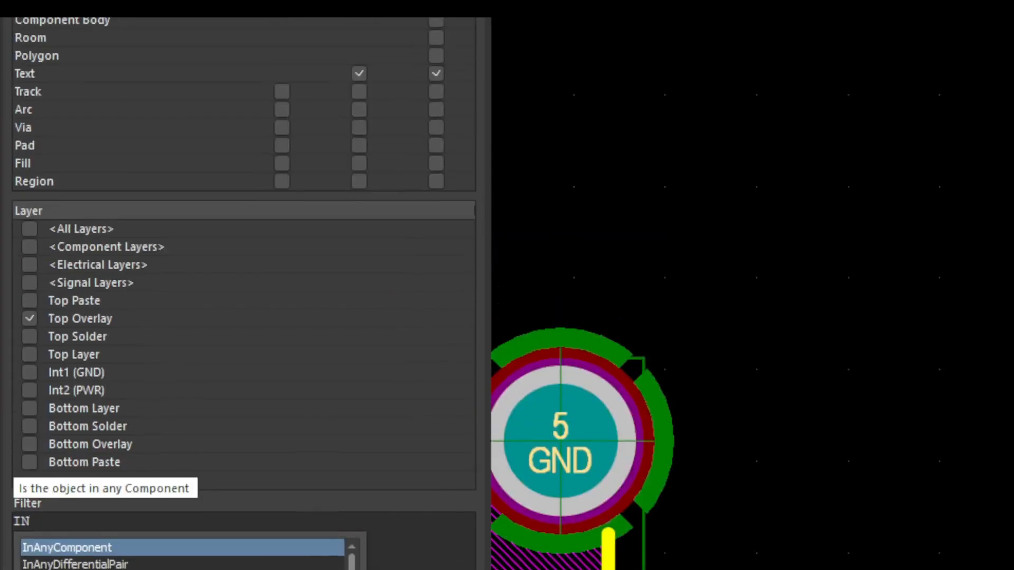
key("BackSpace")
key("BackSpace")
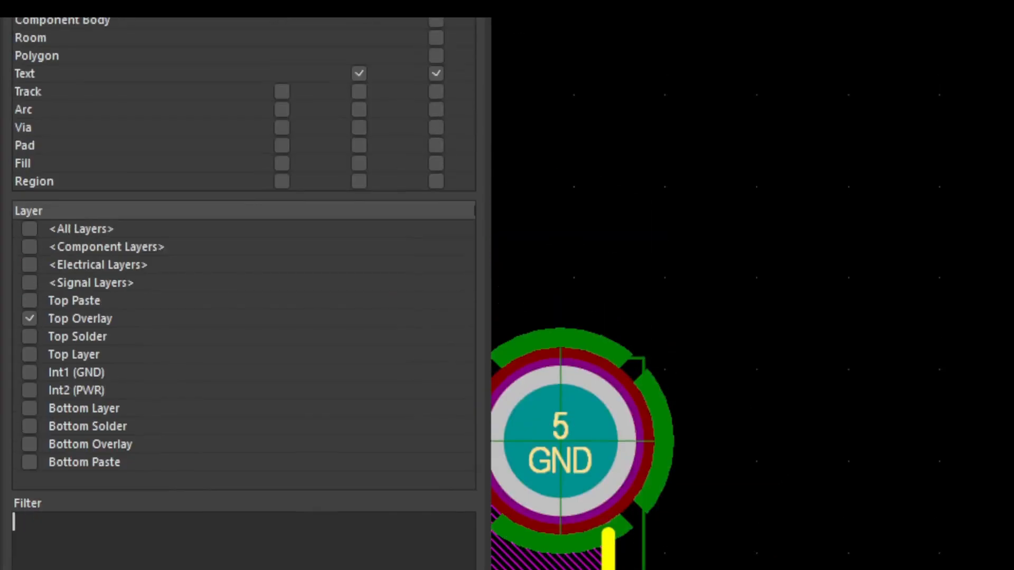
type("INCOMP")
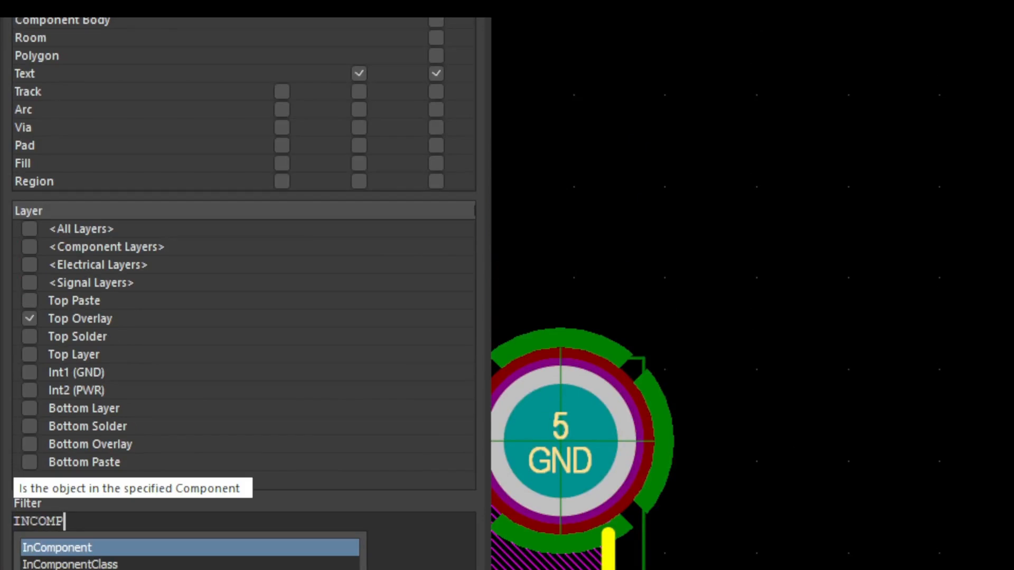
type("ONENT")
key("Return")
key("BackSpace")
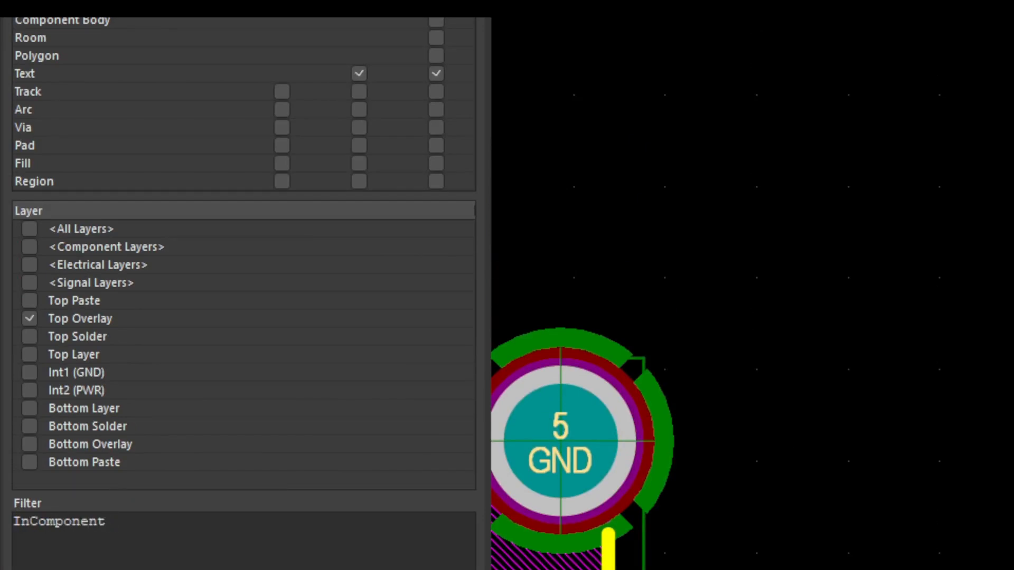
Step: Complete the query as InComponent('C3A') and apply it to the whole board
type("(")
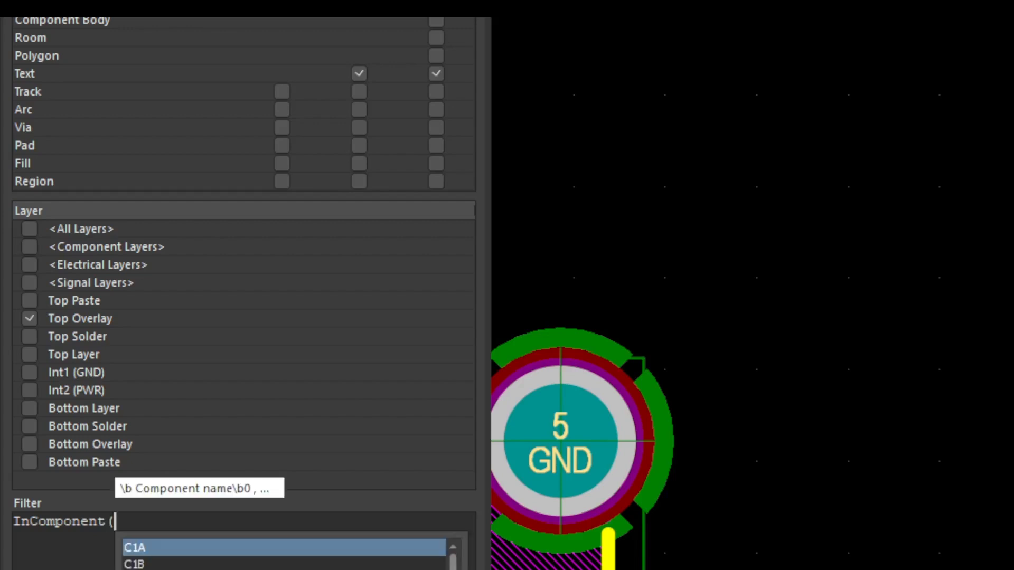
type("'c3a")
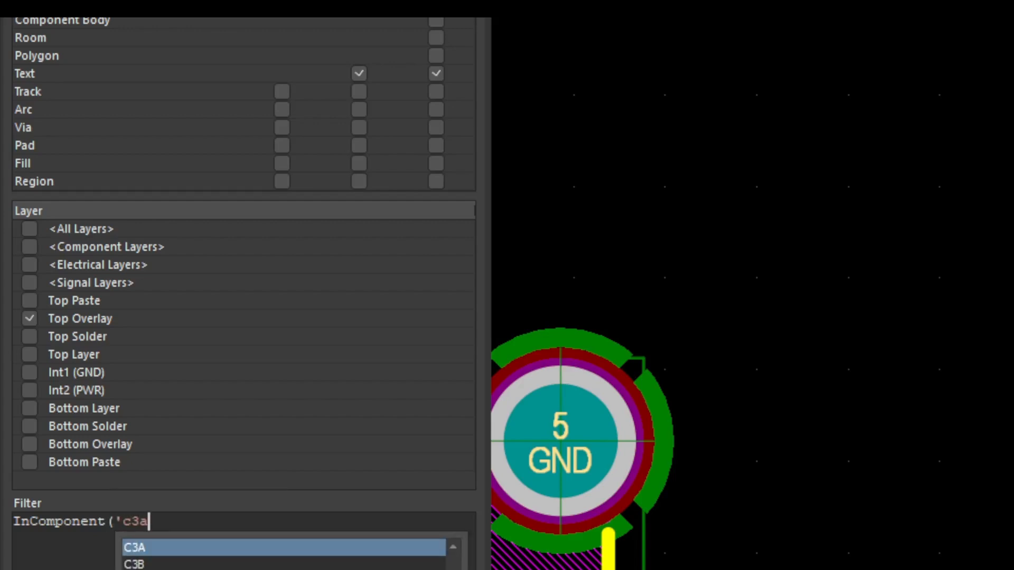
key("Return")
type(")")
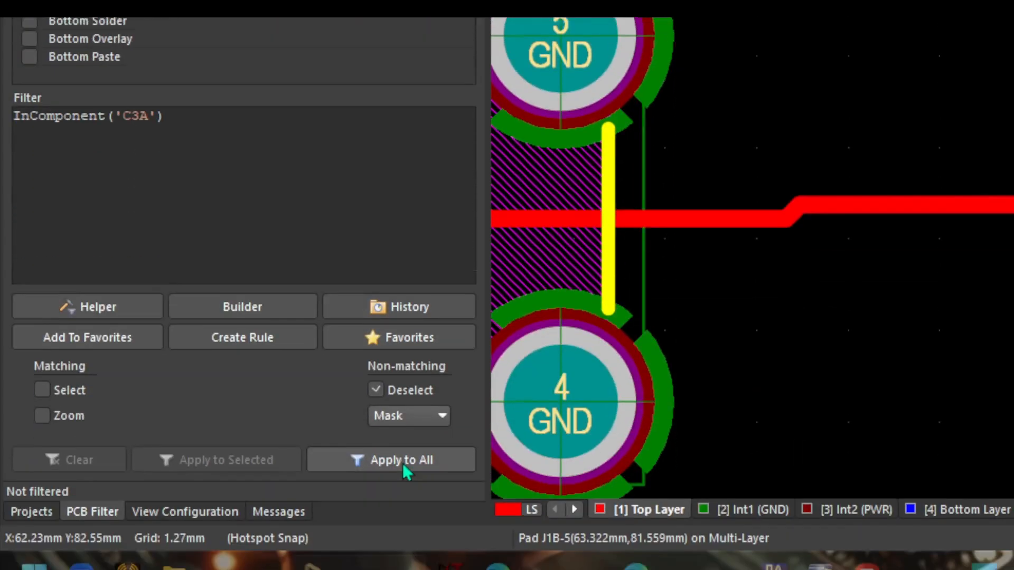
left_click(403, 550)
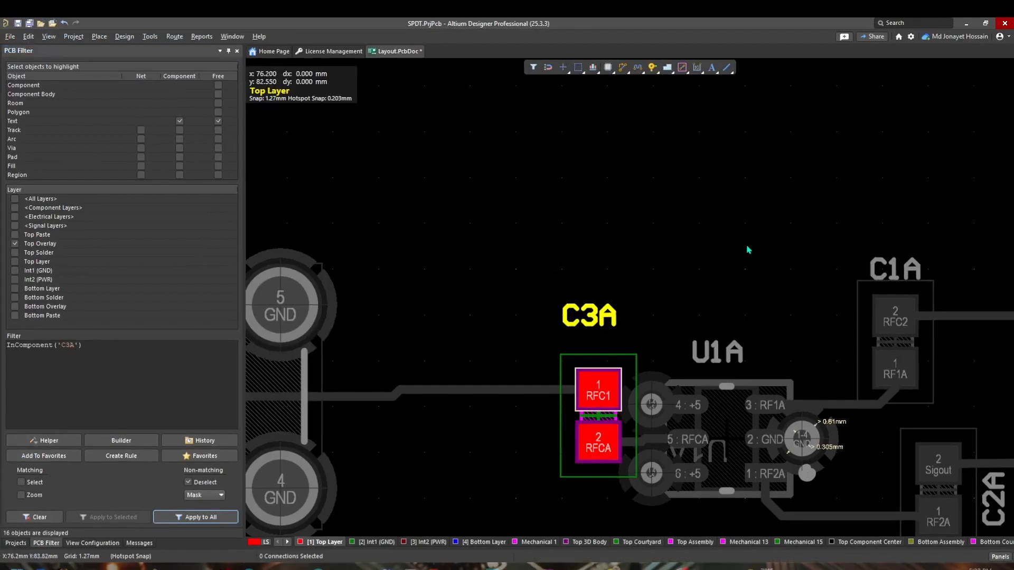
Step: Inspect where the filtered C3A component sits on the board
scroll(746, 248, "down", 5, "ctrl")
scroll(746, 247, "down", 2, "ctrl")
right_click_drag(724, 265, 459, 349)
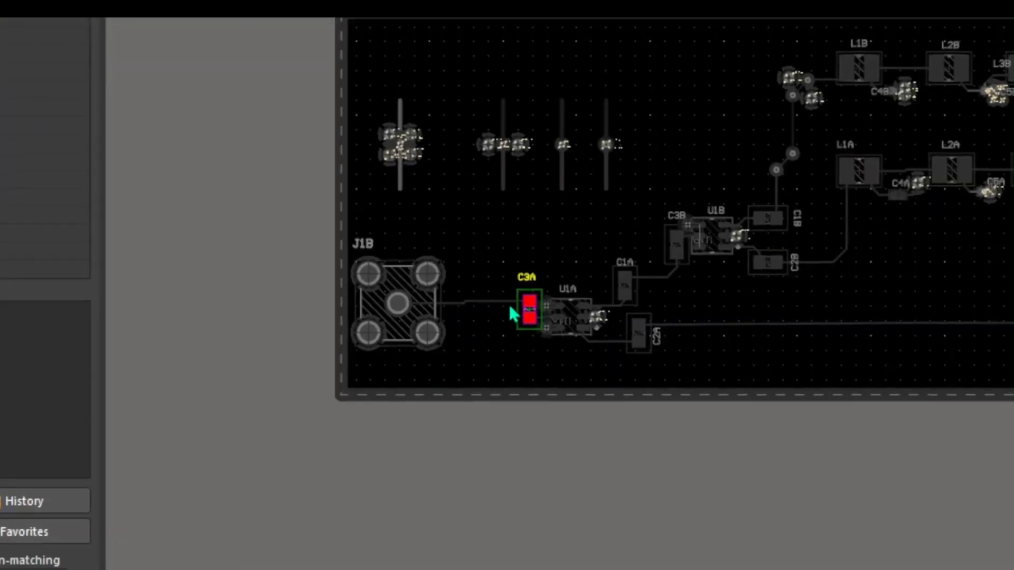
scroll(457, 335, "up", 3, "ctrl")
scroll(529, 286, "up", 3, "ctrl")
right_click_drag(534, 288, 779, 120)
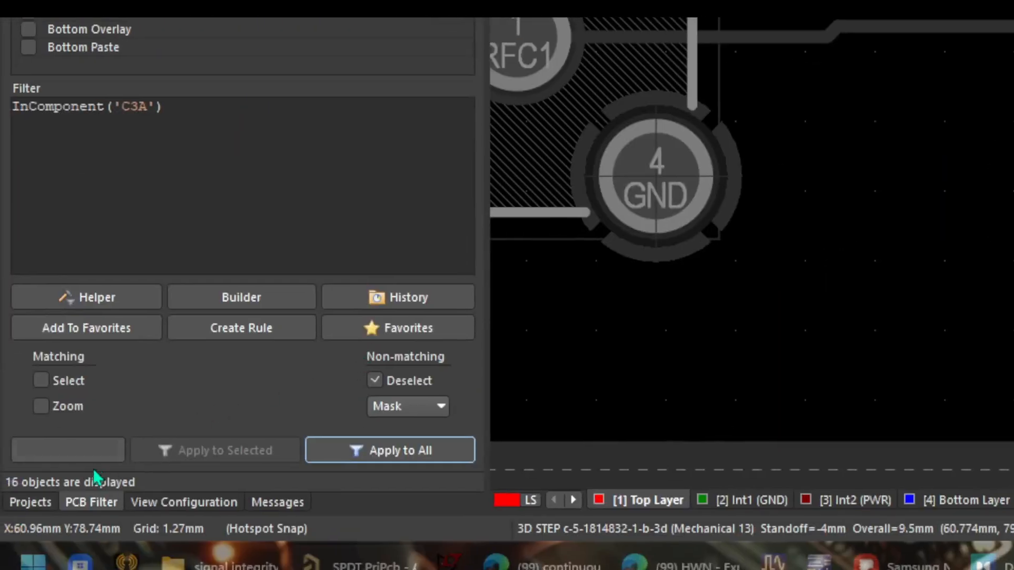
Step: Open the SMA schematic and view connector J1's properties, including its comment
left_click(32, 502)
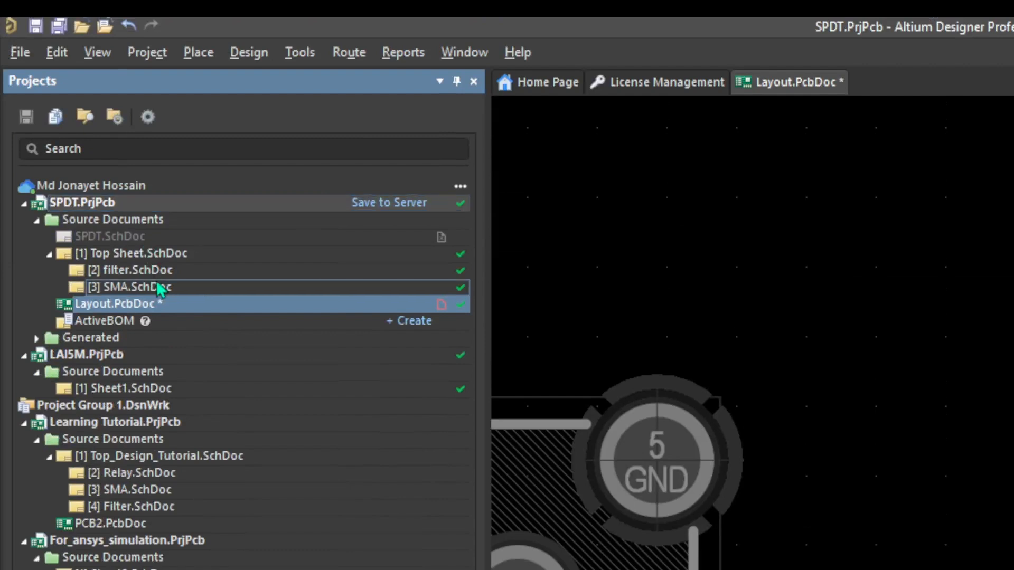
double_click(159, 290)
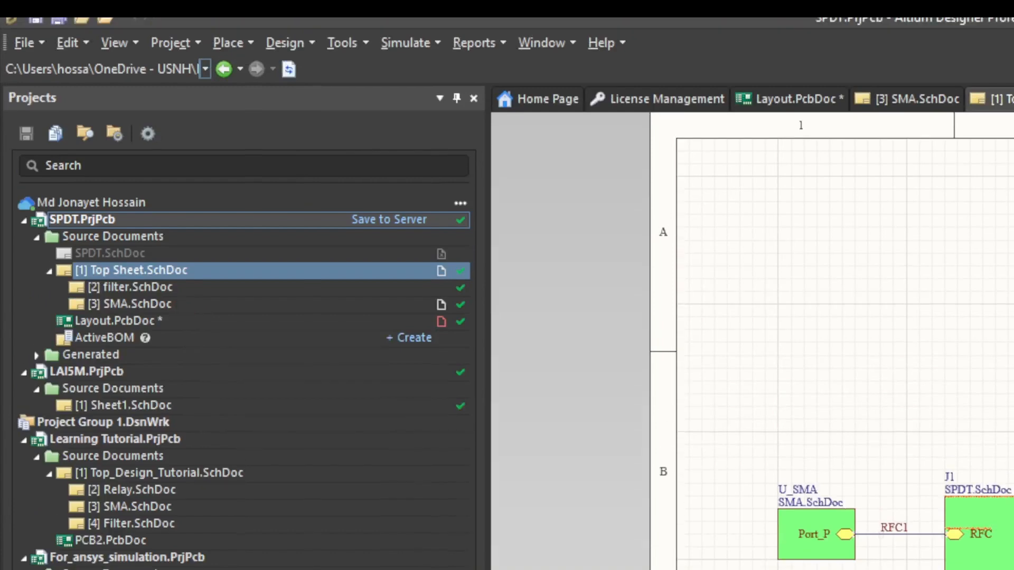
left_click(180, 304)
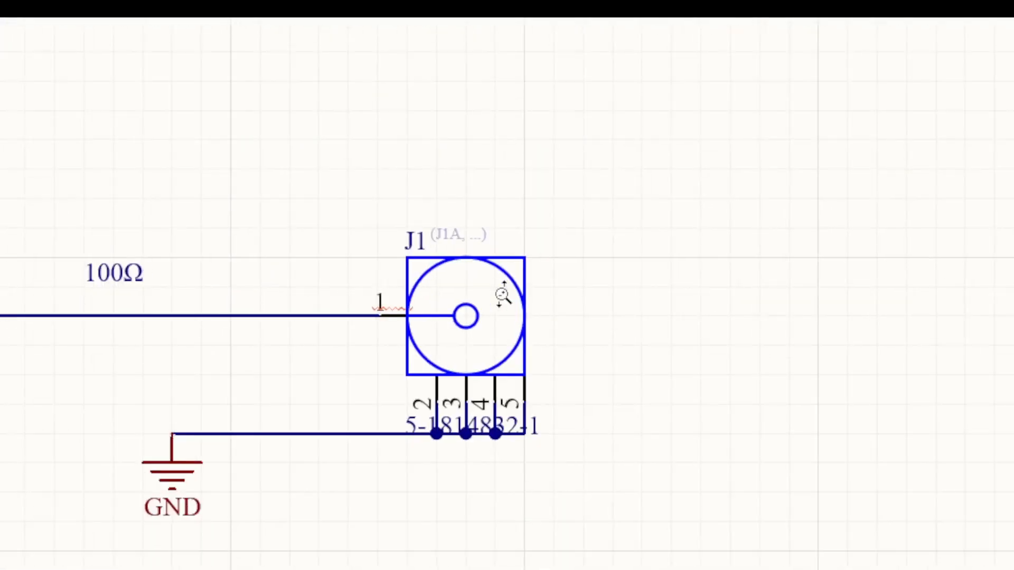
double_click(502, 297)
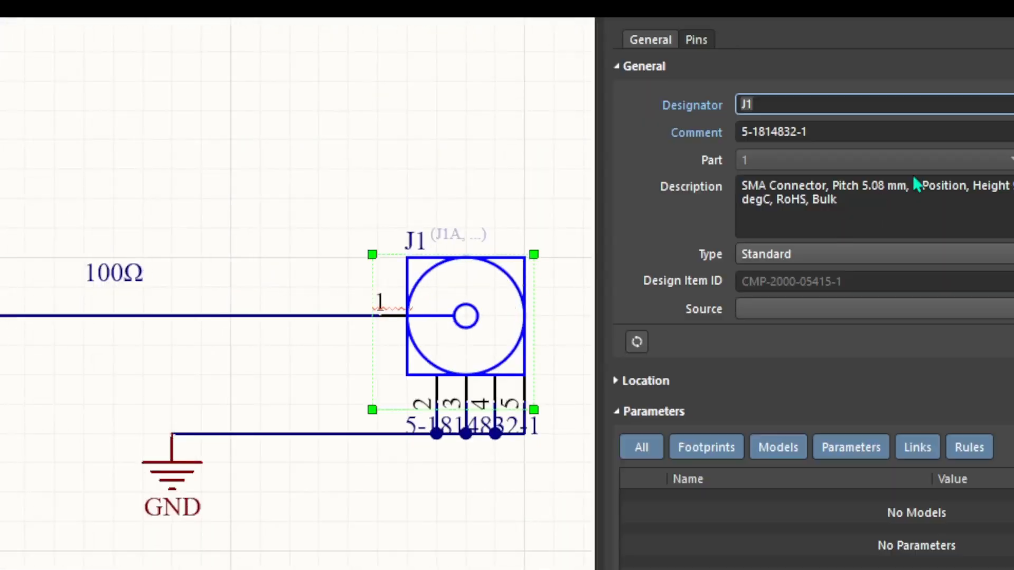
left_click(835, 136)
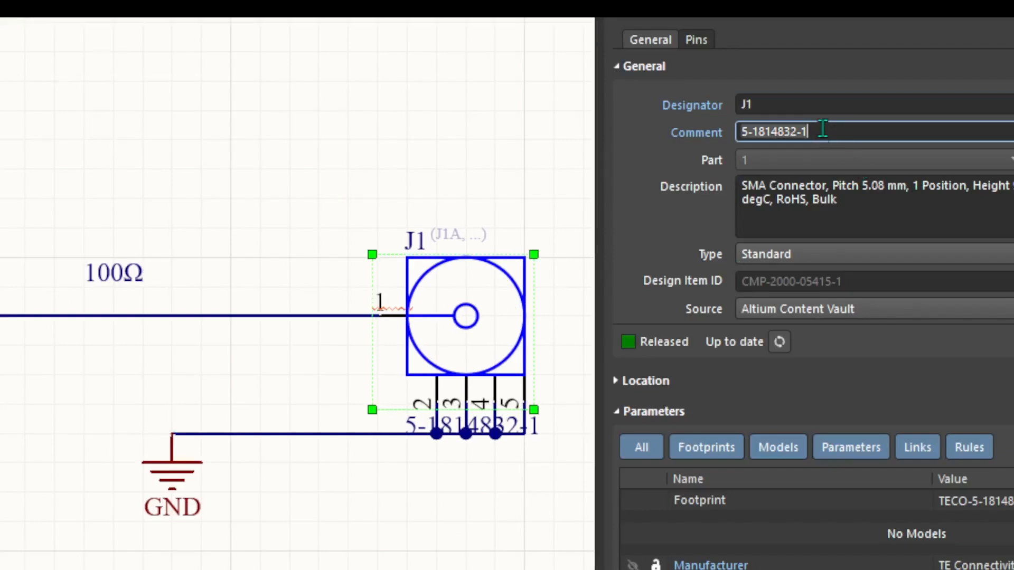
Step: Switch back to the Layout PCB document
left_click(167, 392)
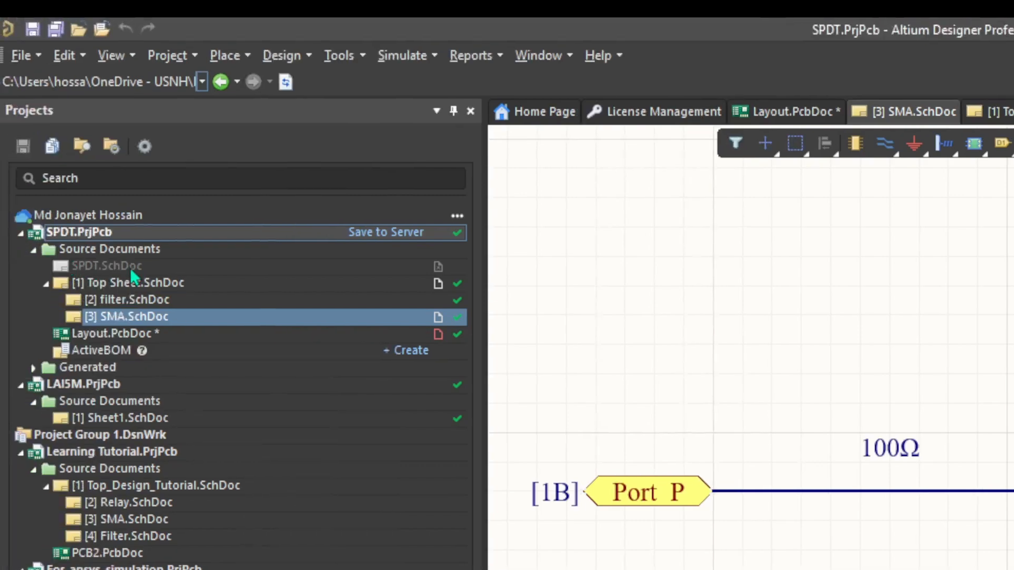
left_click(112, 334)
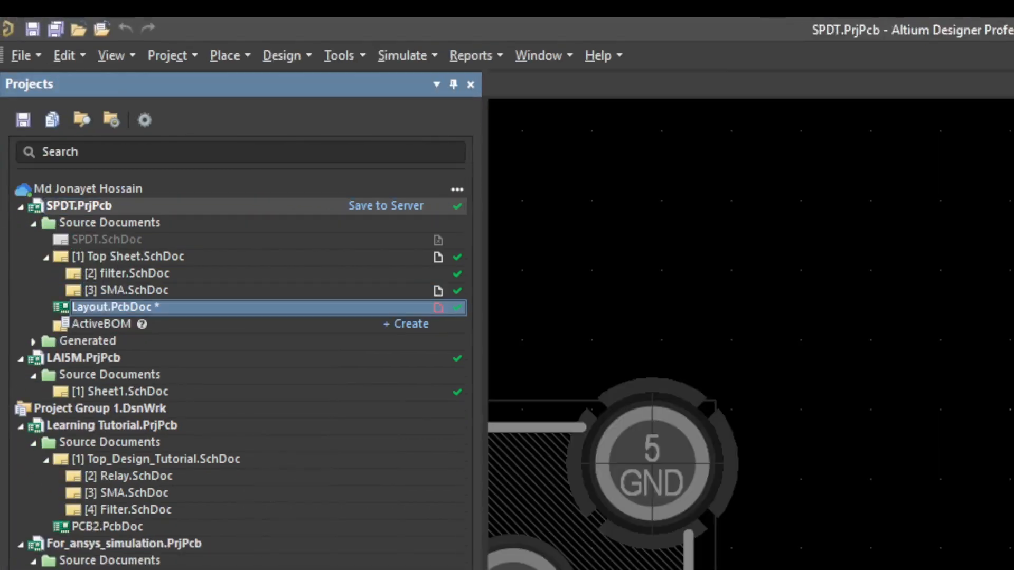
left_click(519, 312)
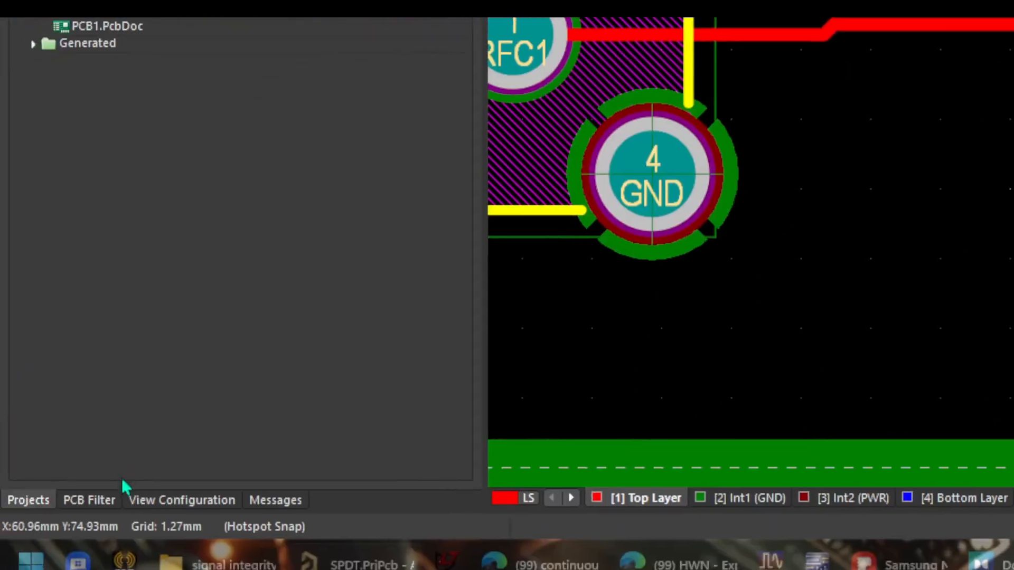
Step: Replace the filter query with COMMENT like '5-1814832-1' and apply it to the whole board
left_click(89, 499)
key("ctrl+a")
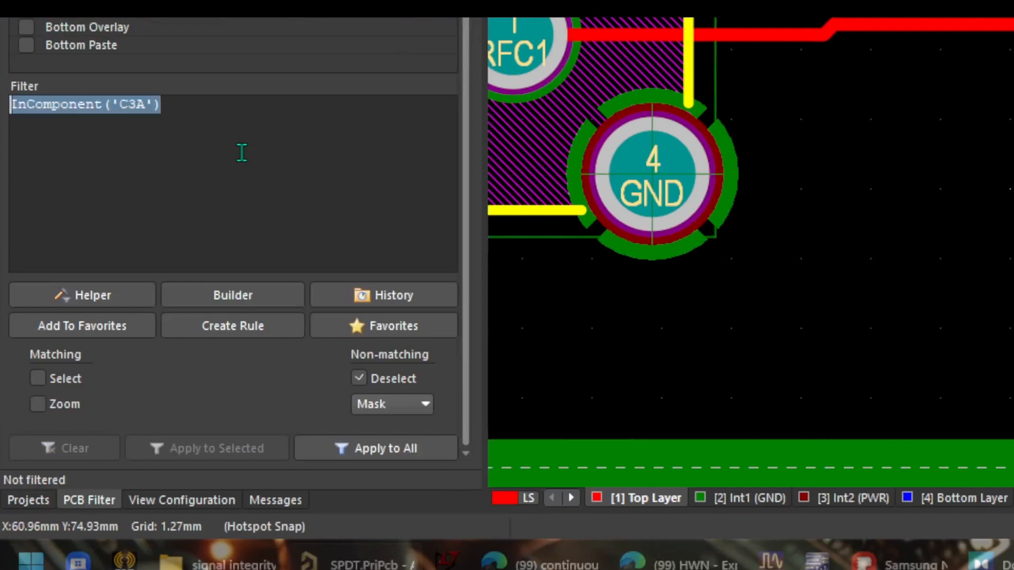
key("Delete")
type("COMME")
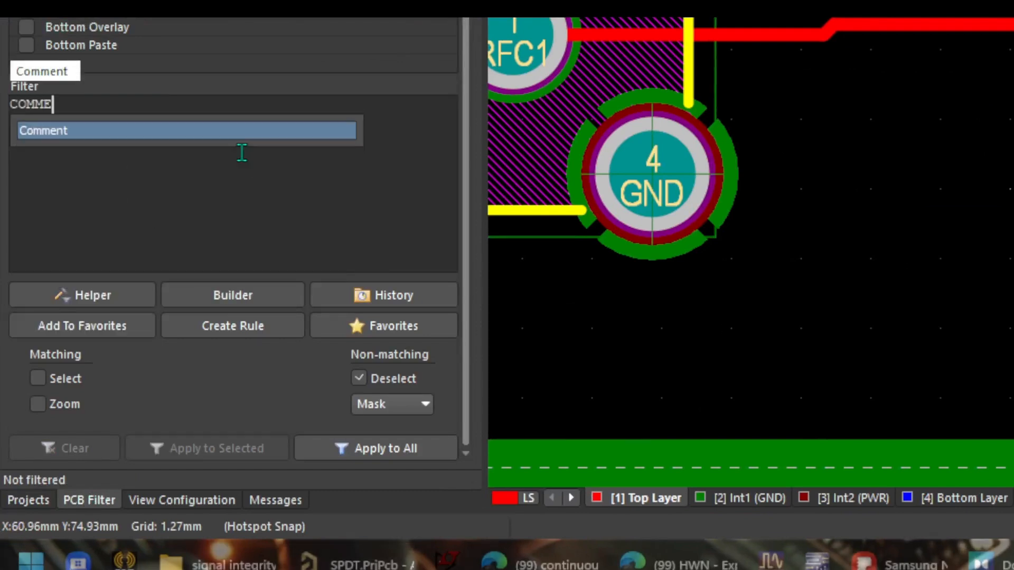
type("NT LIKE")
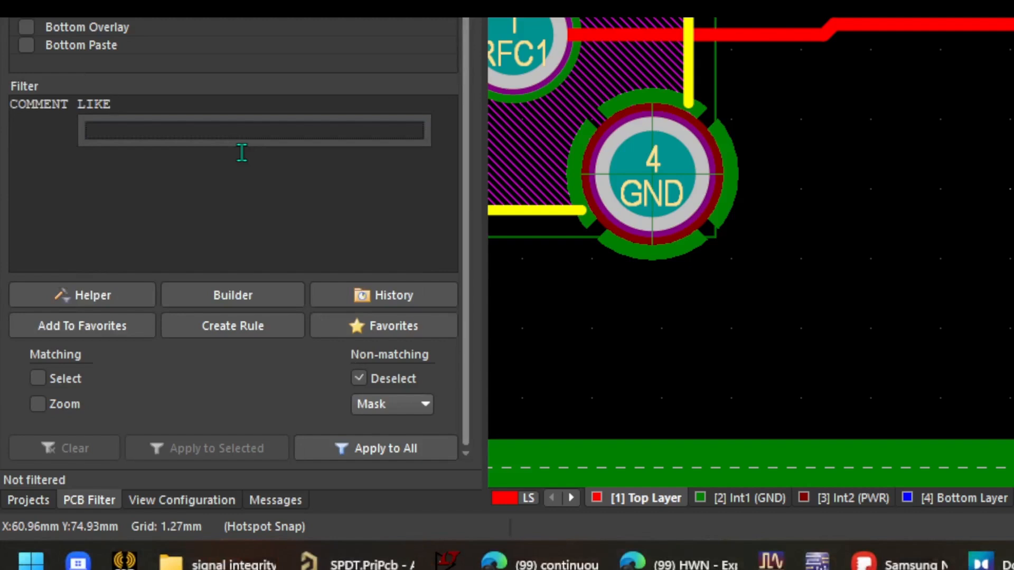
key("BackSpace")
key("BackSpace")
key("BackSpace")
key("BackSpace")
type("like")
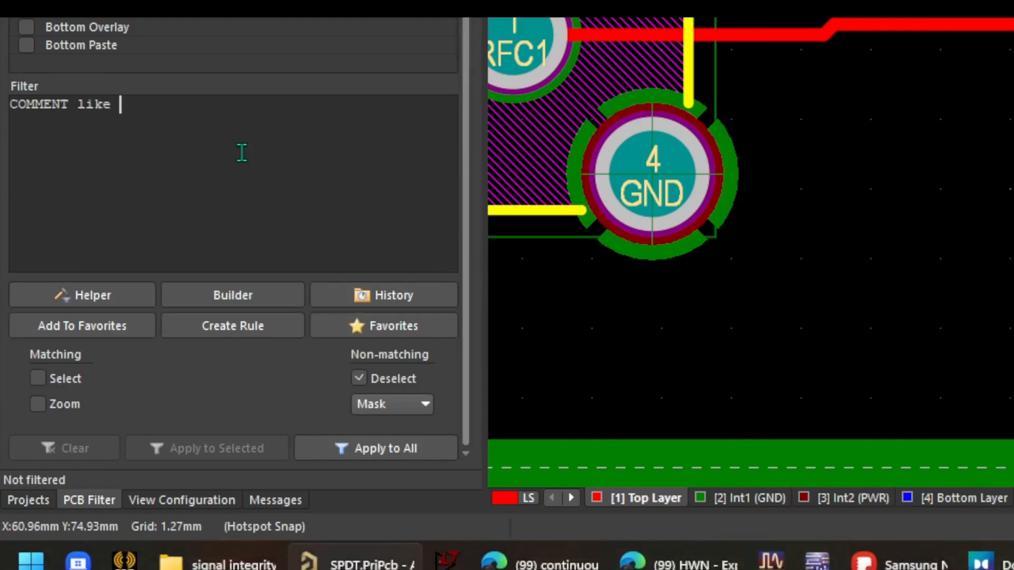
type(" '5-1814832-1'")
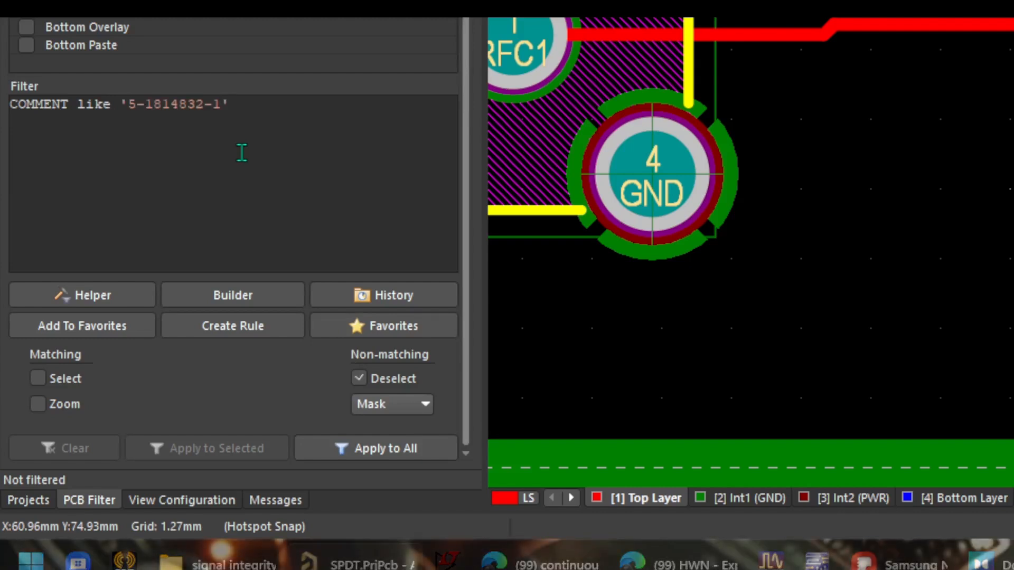
left_click(365, 451)
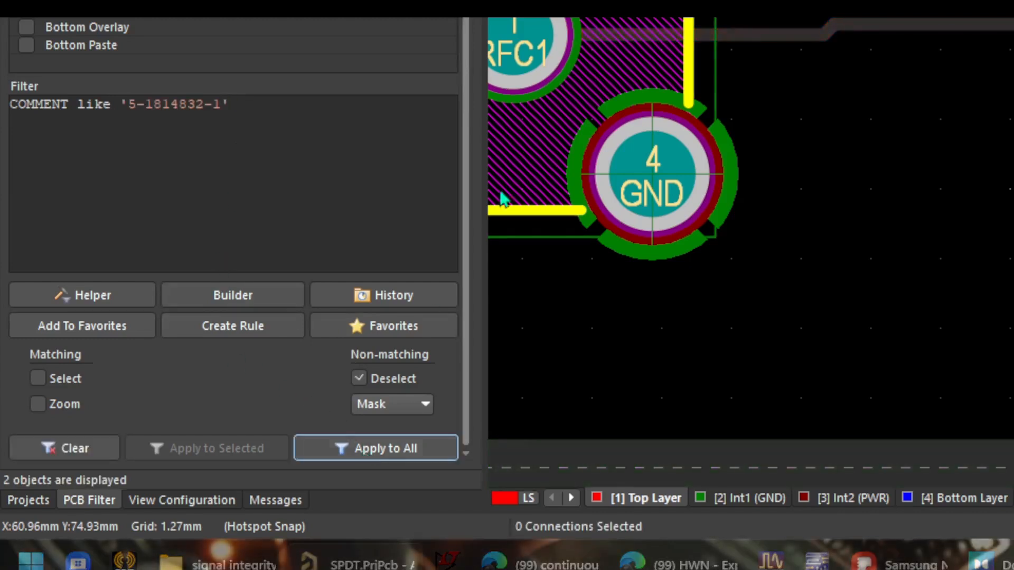
Step: Inspect the filtered J1B connector on the board and select connector J1 on the SMA schematic
scroll(521, 265, "down", 4, "ctrl")
right_click_drag(420, 291, 327, 309)
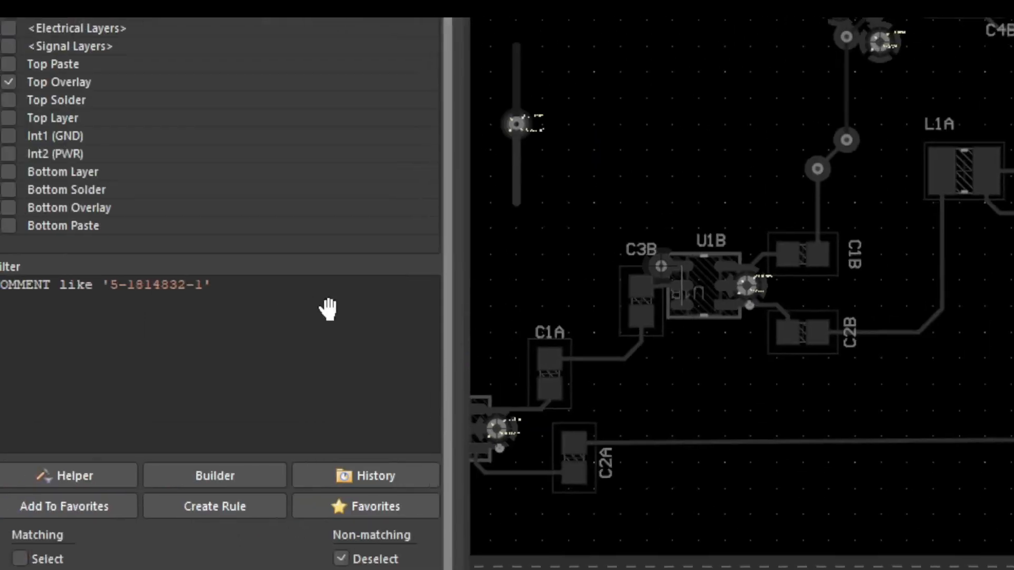
mouse_move(577, 304)
right_mouse_down()
mouse_move(546, 308)
mouse_move(587, 310)
right_mouse_up()
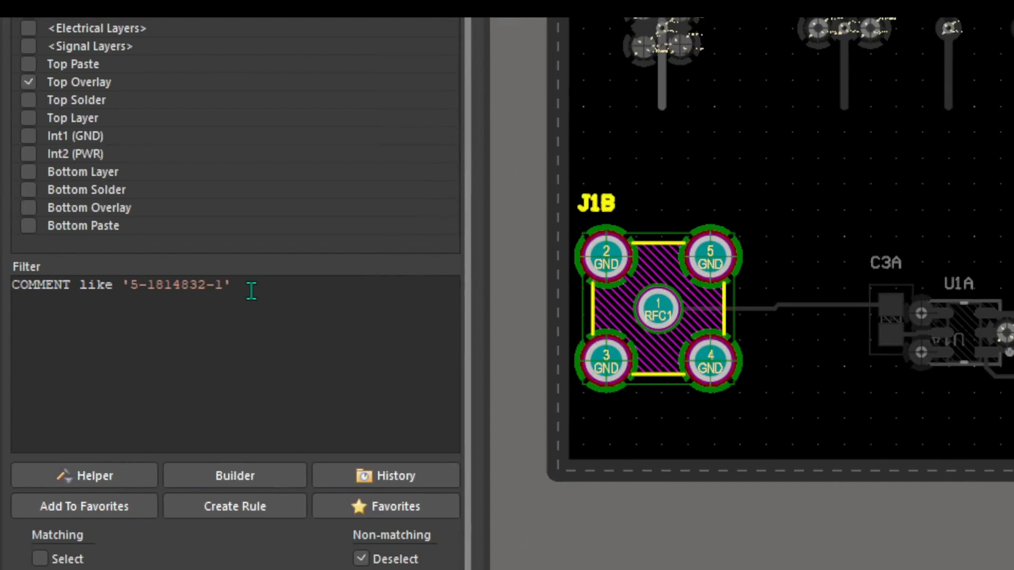
scroll(499, 307, "down", 2)
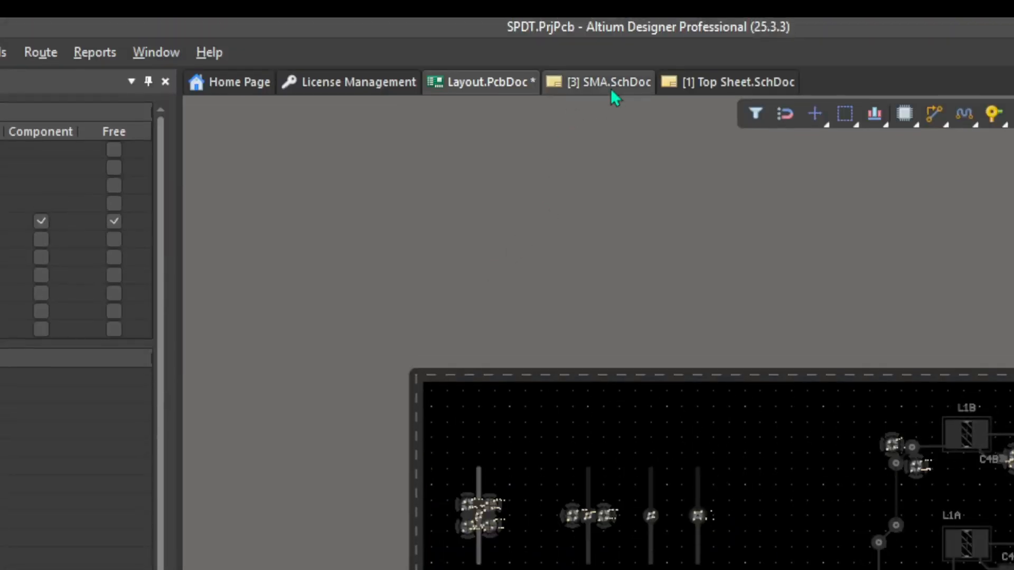
left_click(612, 92)
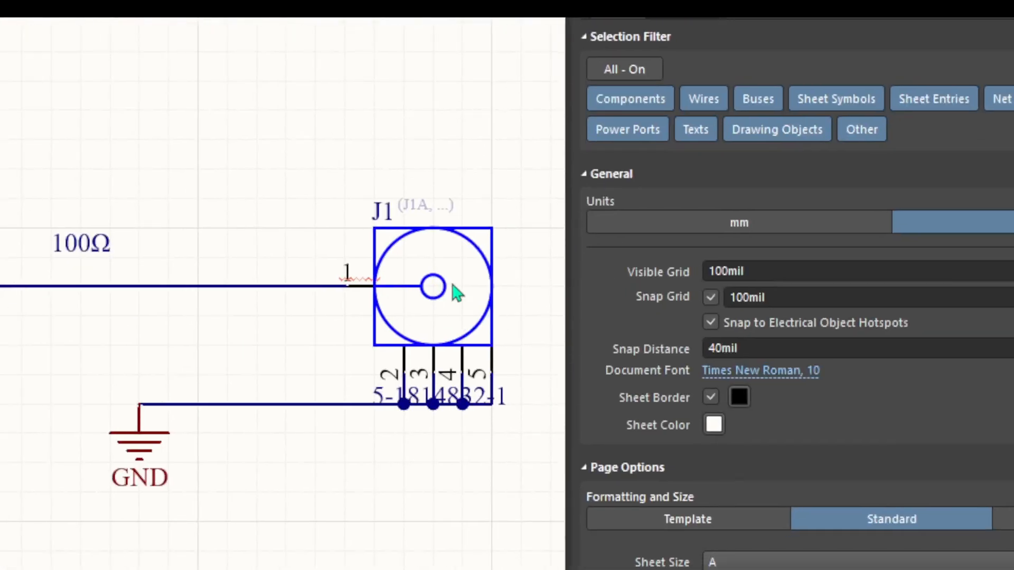
left_click(458, 261)
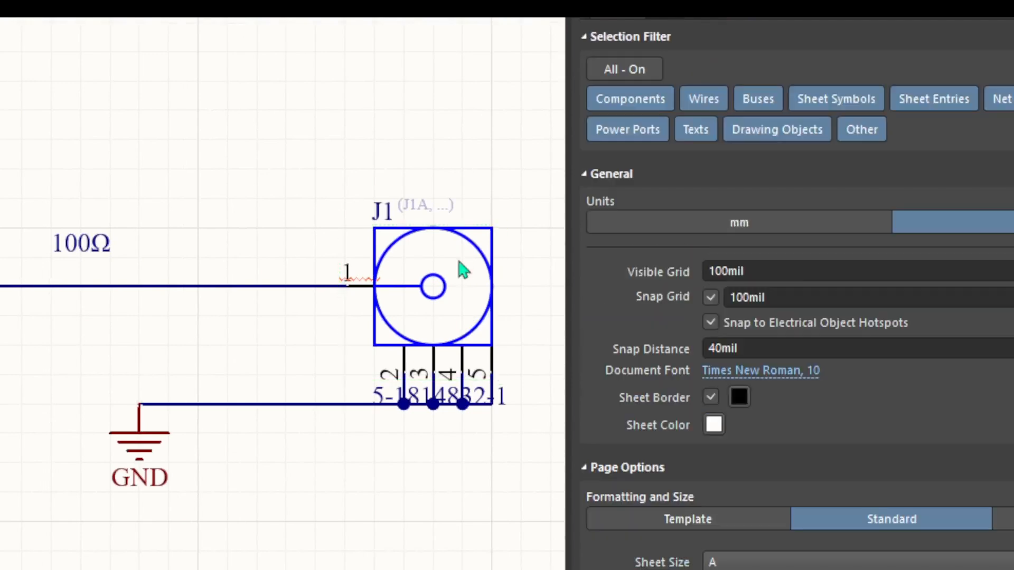
Step: Select connector J1 on the schematic and copy its footprint name TECO-5-1814832-1_V from its parameters
left_click(458, 261)
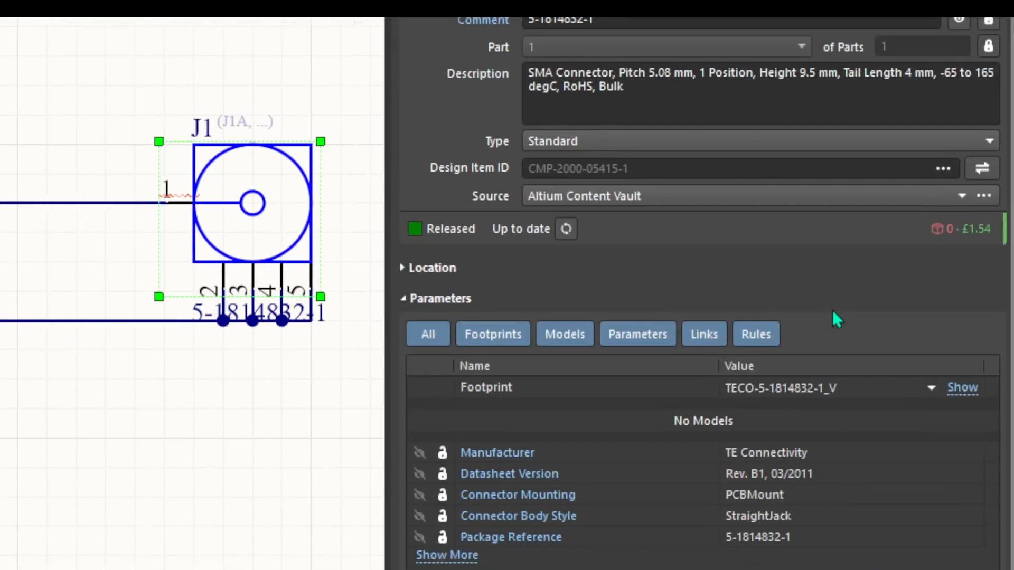
left_click(853, 385)
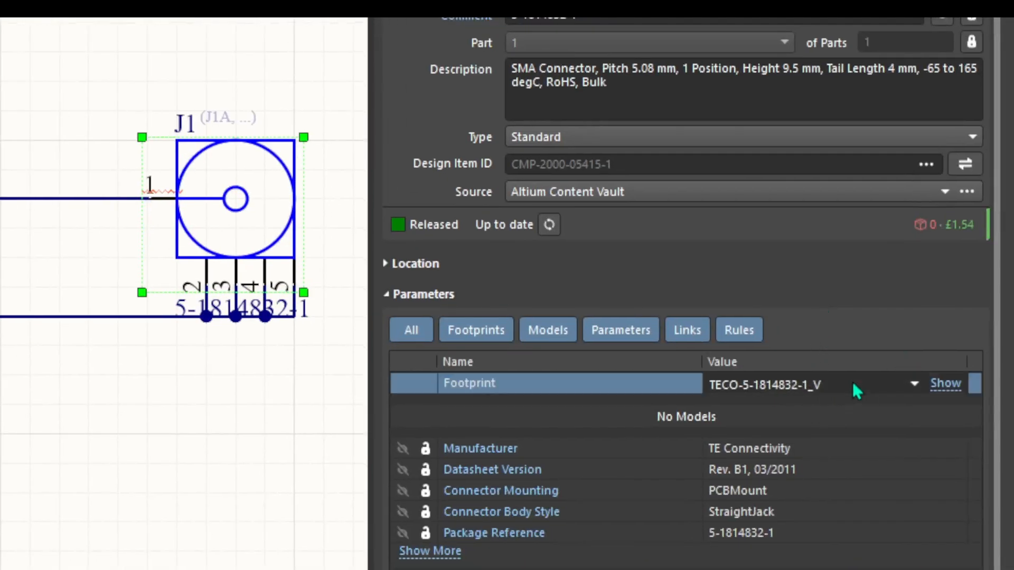
left_click(909, 386)
left_click(816, 386)
left_click(831, 386)
left_click(756, 408)
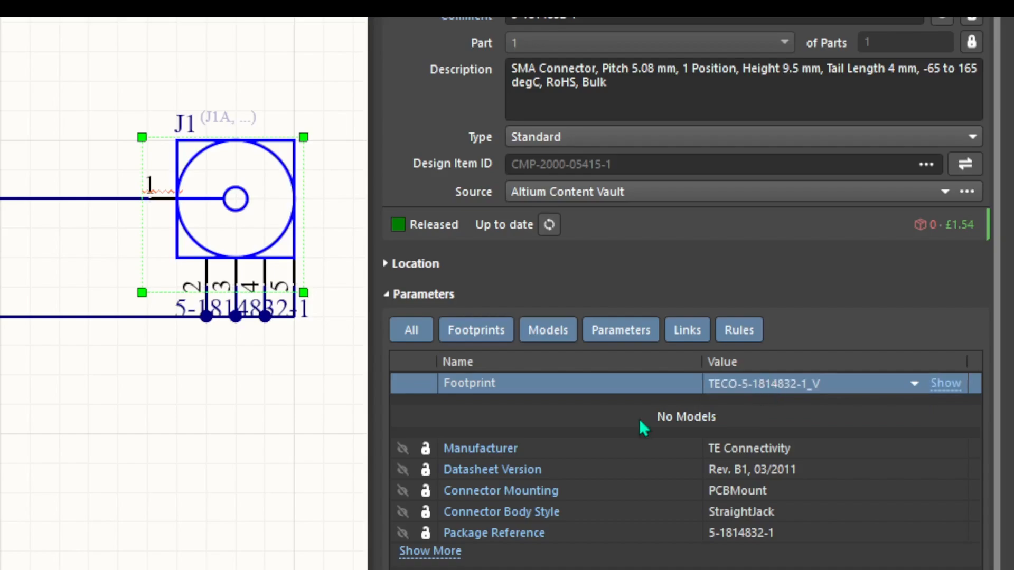
left_click(198, 502)
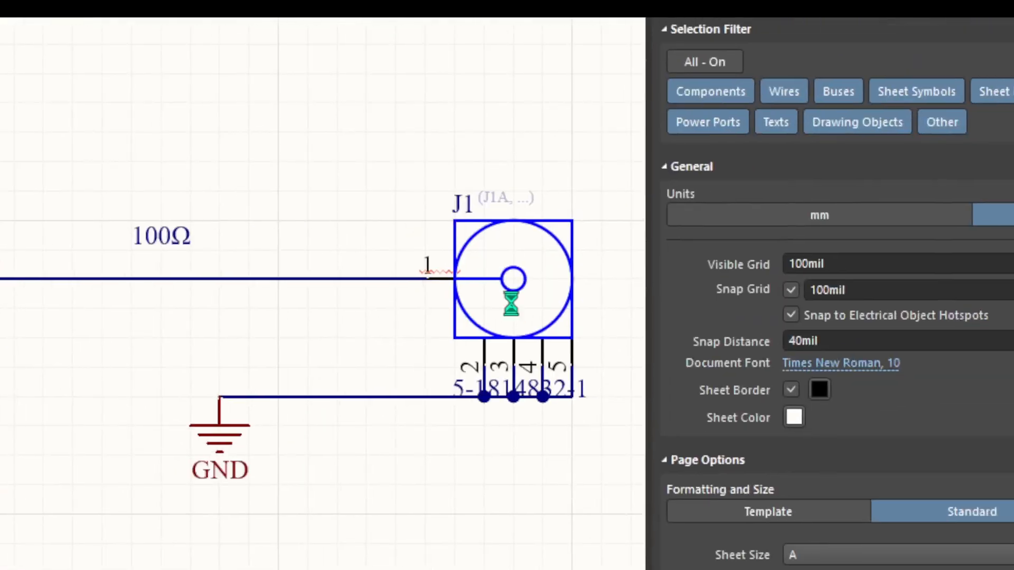
right_click(511, 303)
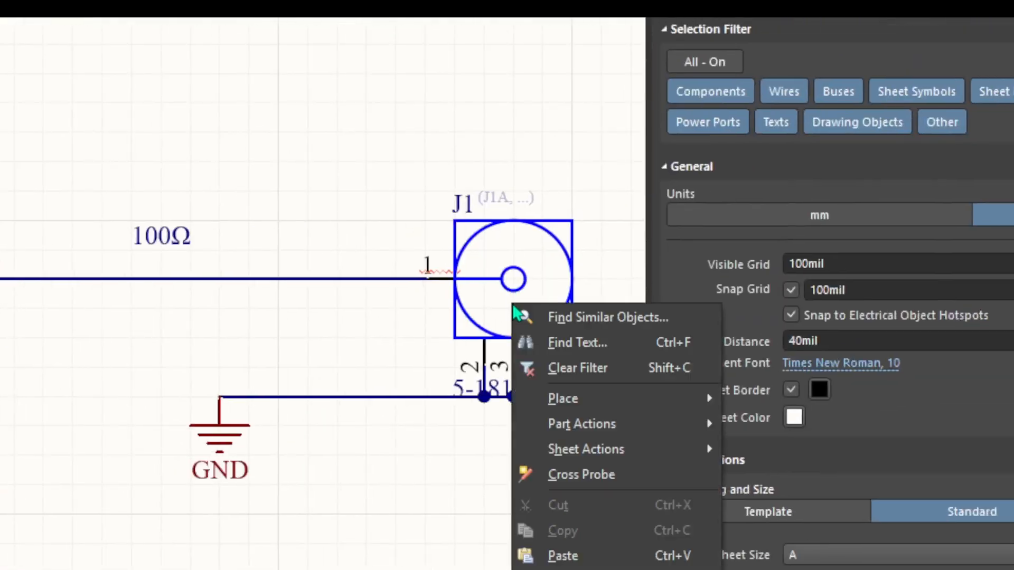
mouse_move(603, 426)
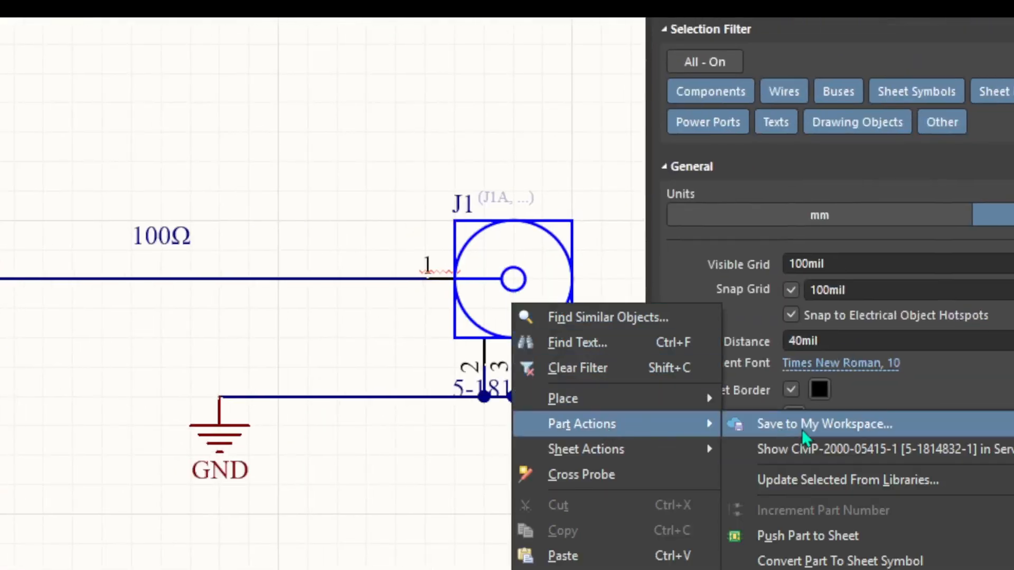
left_click(810, 451)
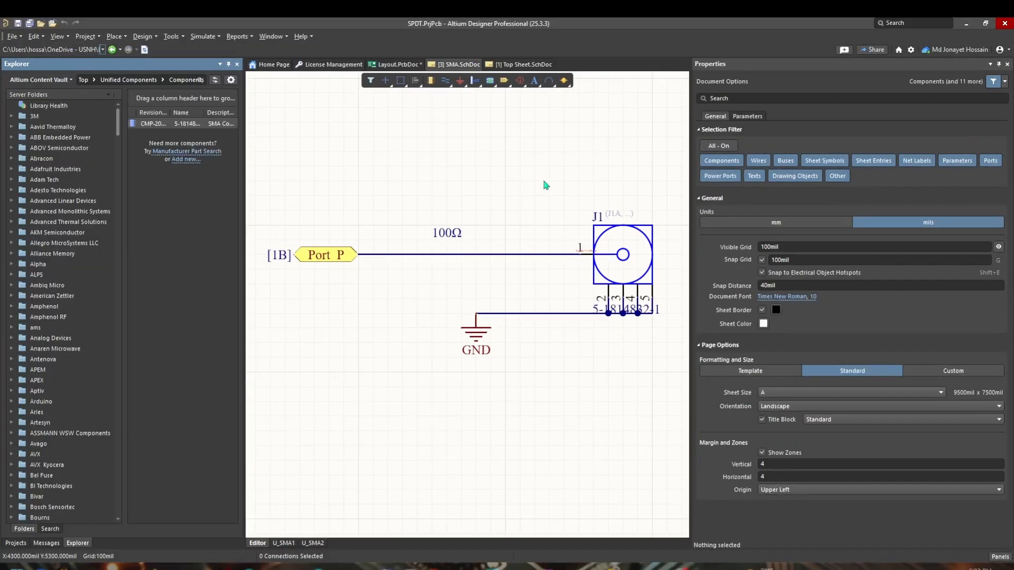
left_click(204, 125)
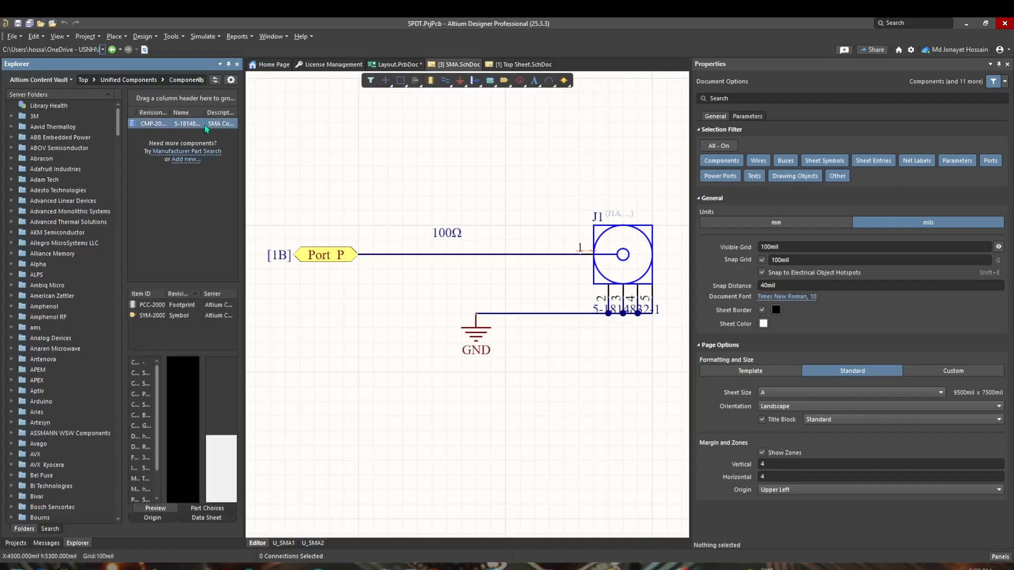
right_click(205, 125)
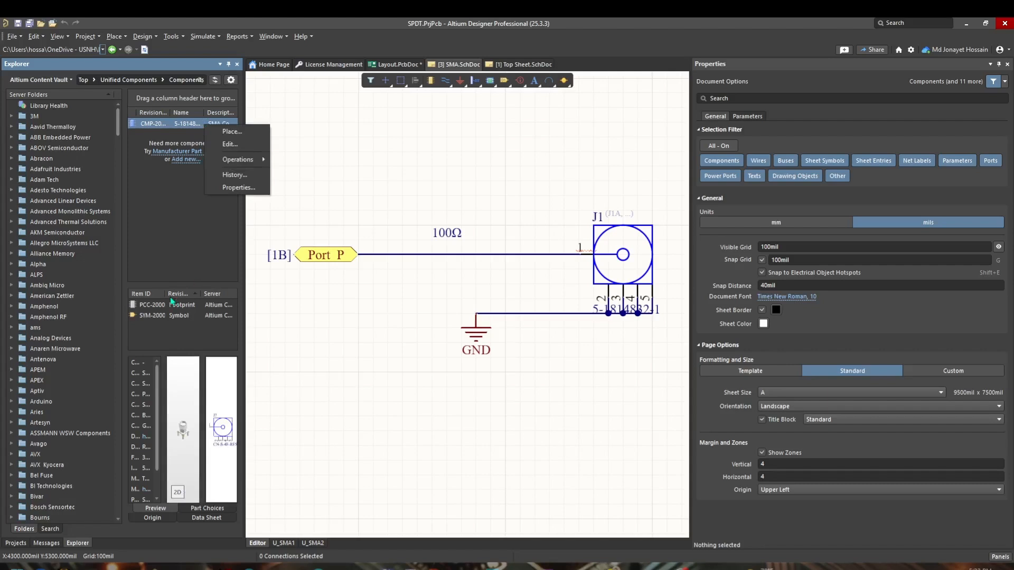
left_click(166, 189)
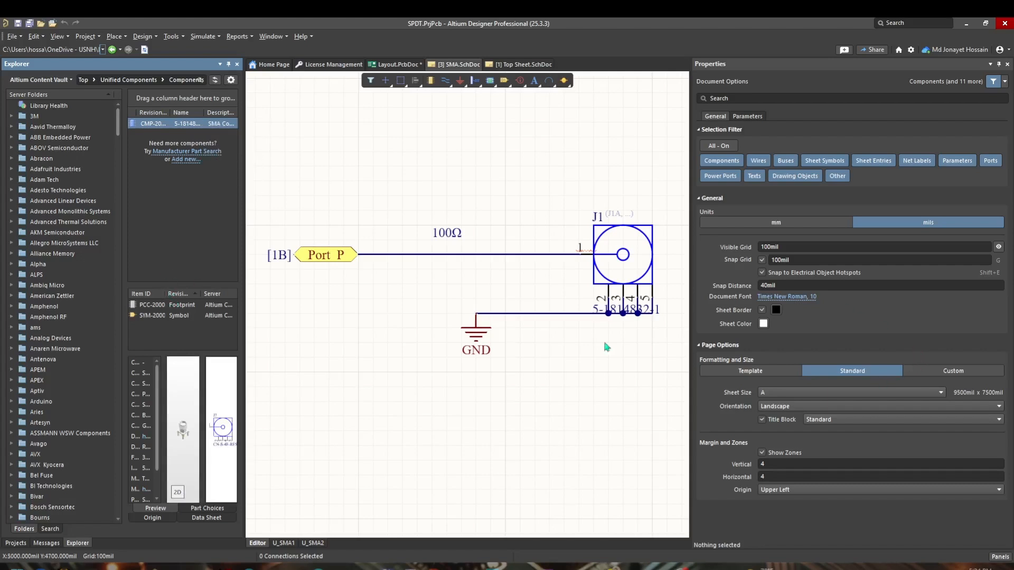
Step: View the properties of the component's footprint item PCC-2000-00699, then close the dialog
double_click(164, 294)
left_click(179, 308)
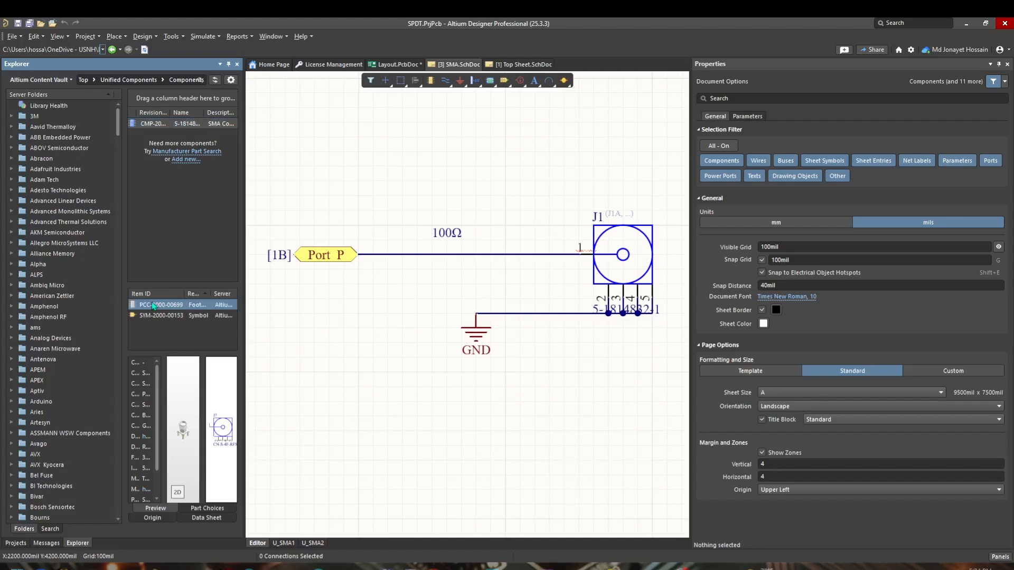
right_click(152, 305)
mouse_move(180, 311)
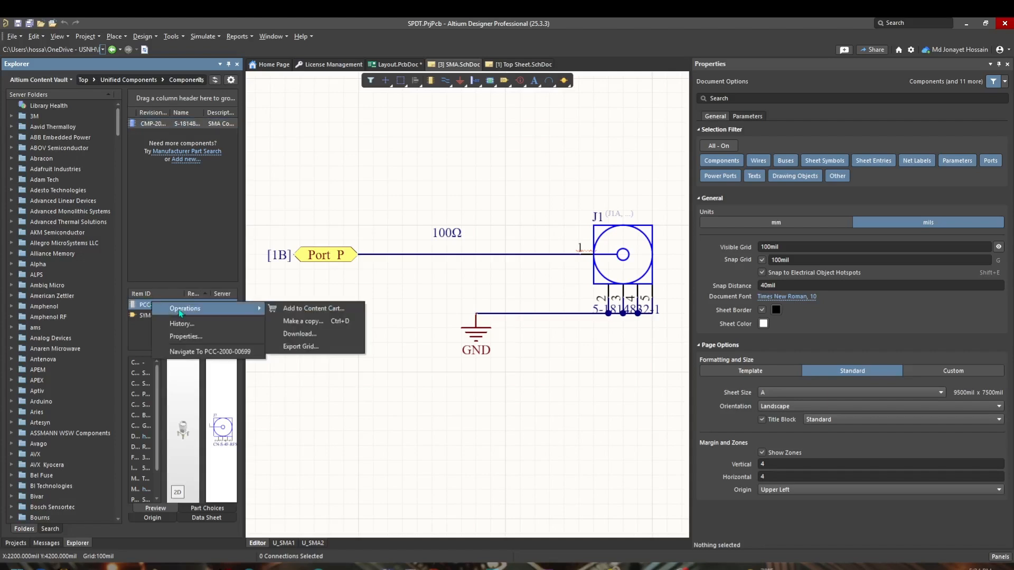
left_click(186, 336)
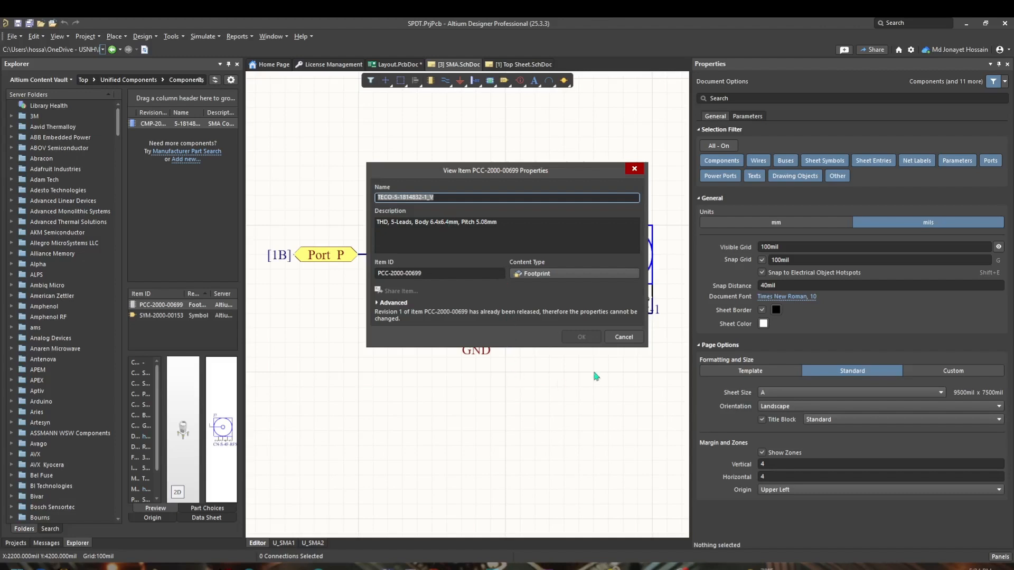
left_click(635, 170)
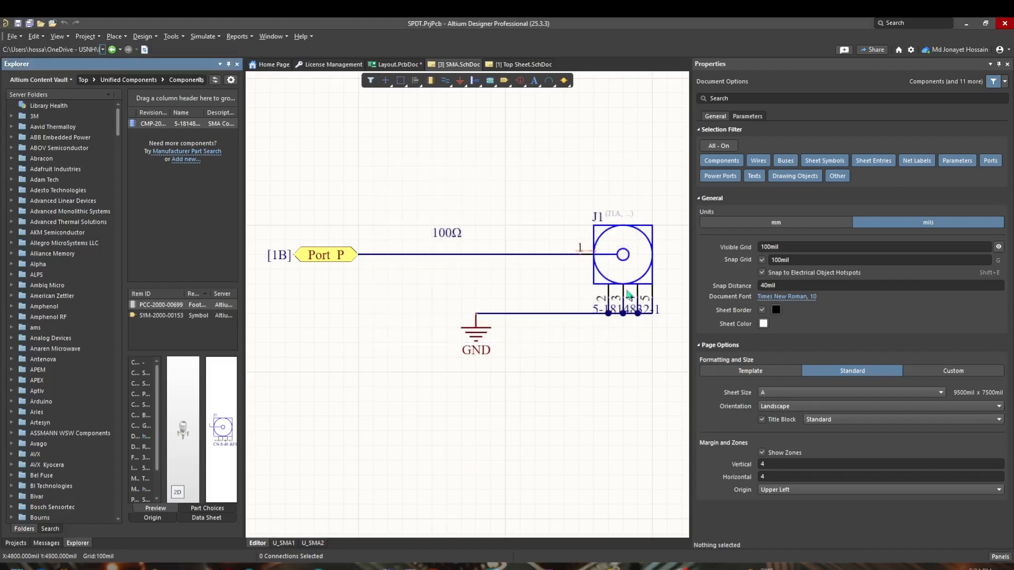
Step: Reselect J1 to check its footprint, deselect it, and switch back to the Layout PCB document
left_click(636, 254)
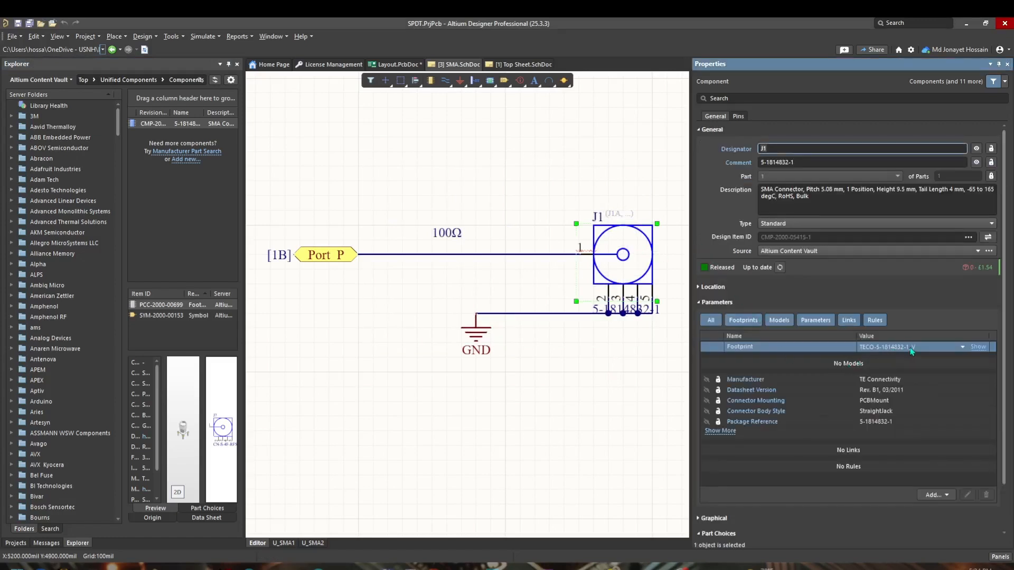
left_click(485, 416)
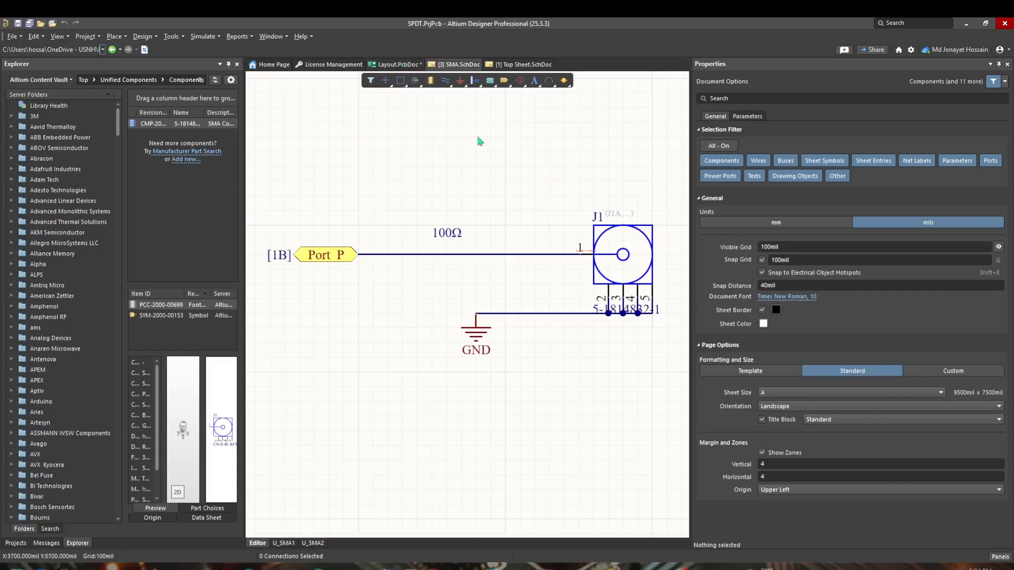
left_click(385, 68)
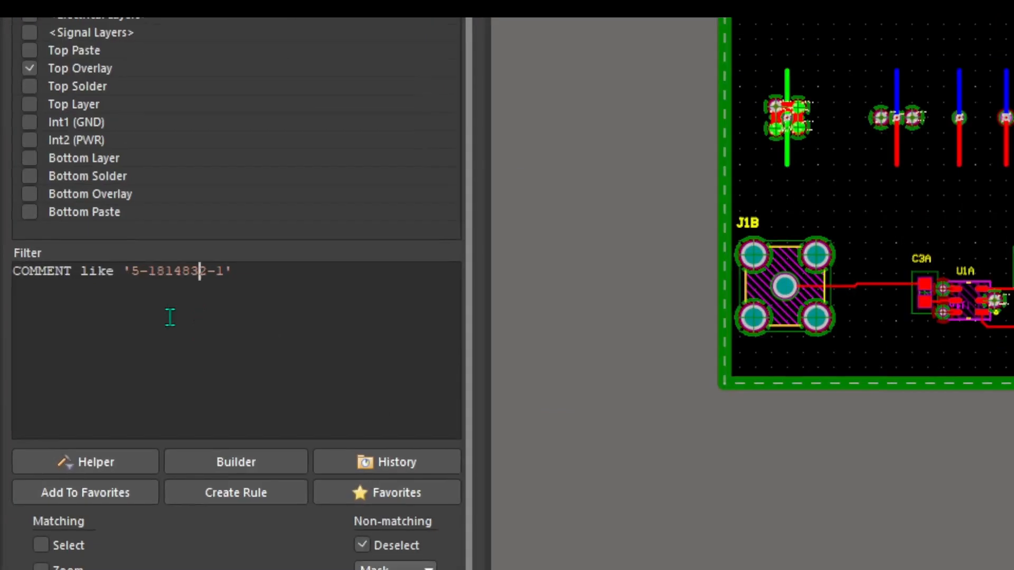
Step: Replace the filter query with HasFootprint('TECO-5-1814832-1_V') and apply it to the whole board
key("ctrl+a")
key("BackSpace")
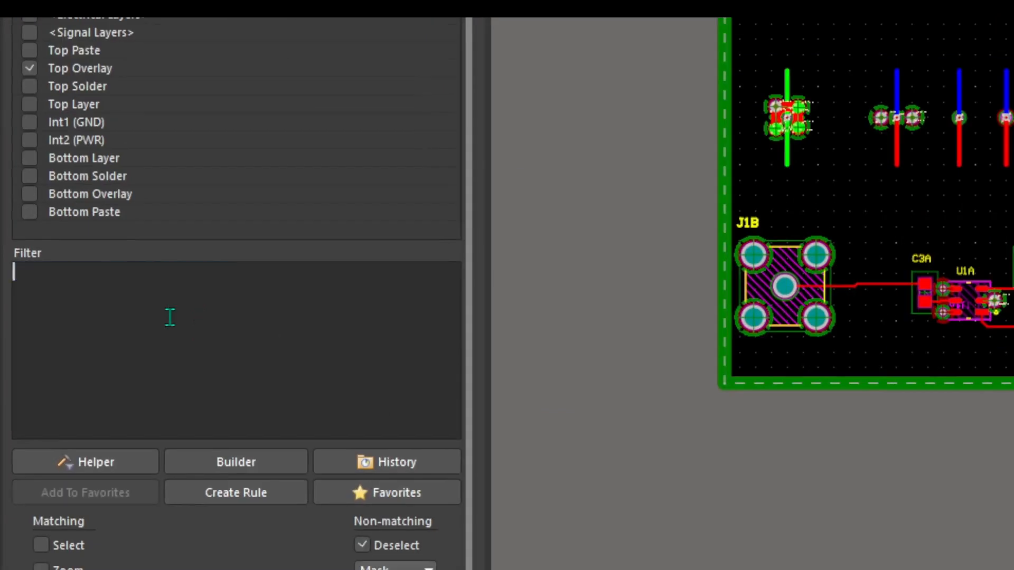
type("has")
key("BackSpace")
key("BackSpace")
key("BackSpace")
type("As")
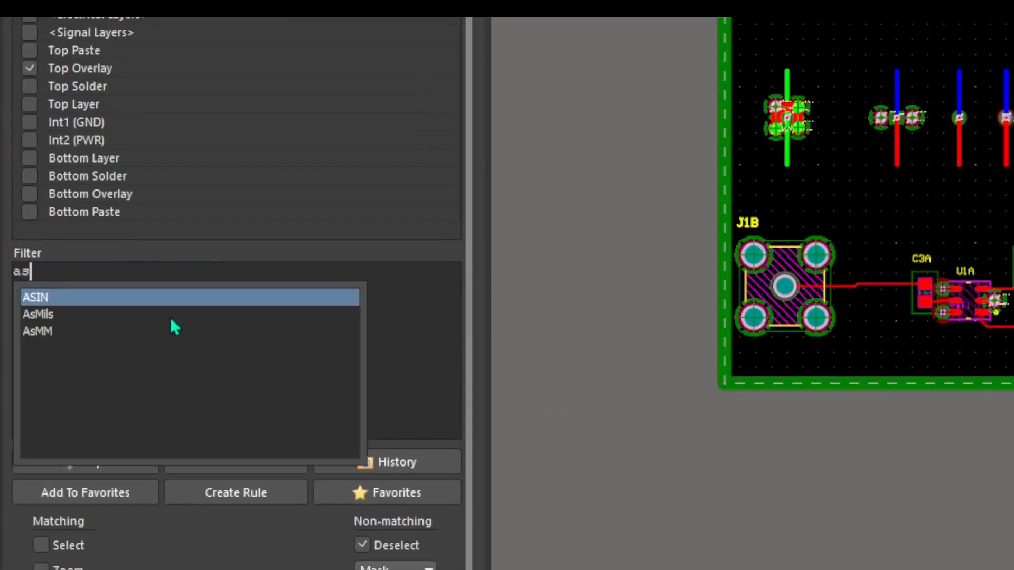
key("BackSpace")
key("BackSpace")
type("has")
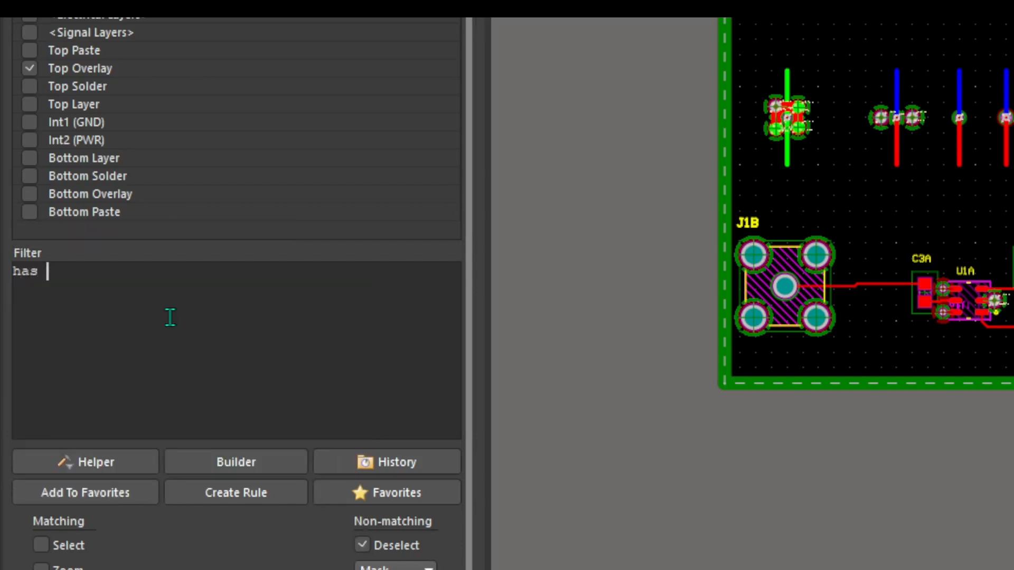
type("footpri")
key("Return")
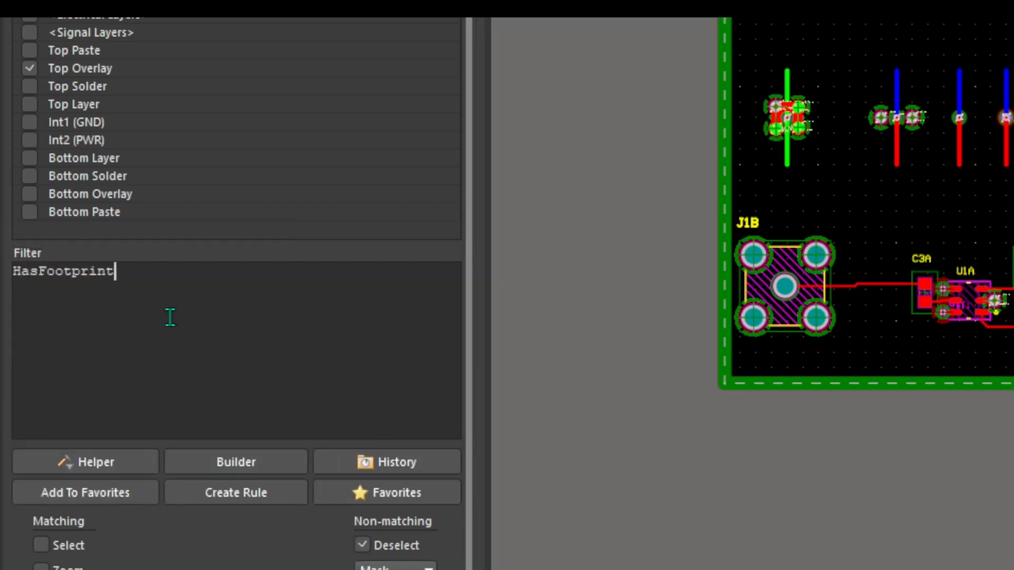
type("'")
type("TECO-5-1814832-1_V")
type("')")
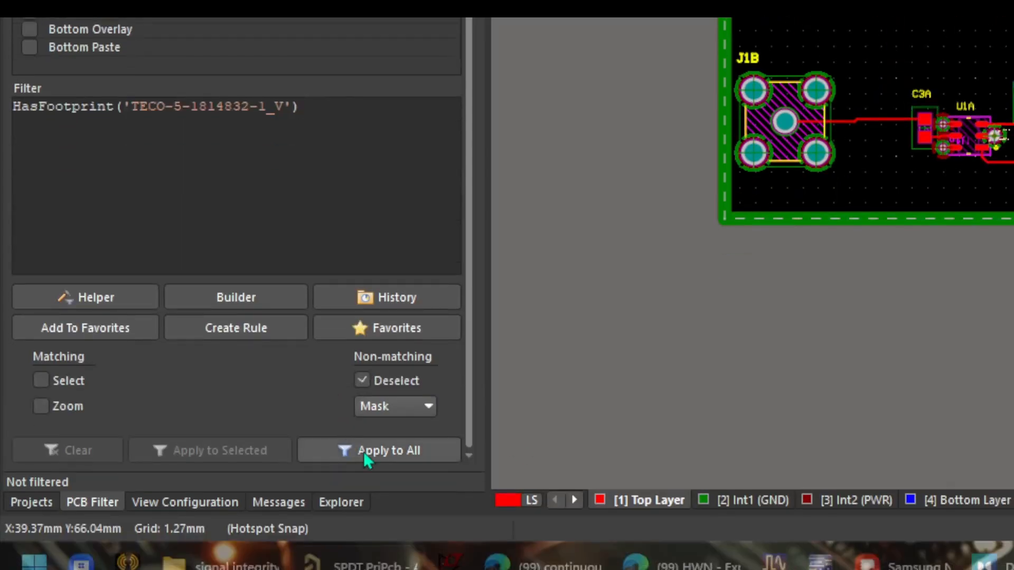
left_click(363, 451)
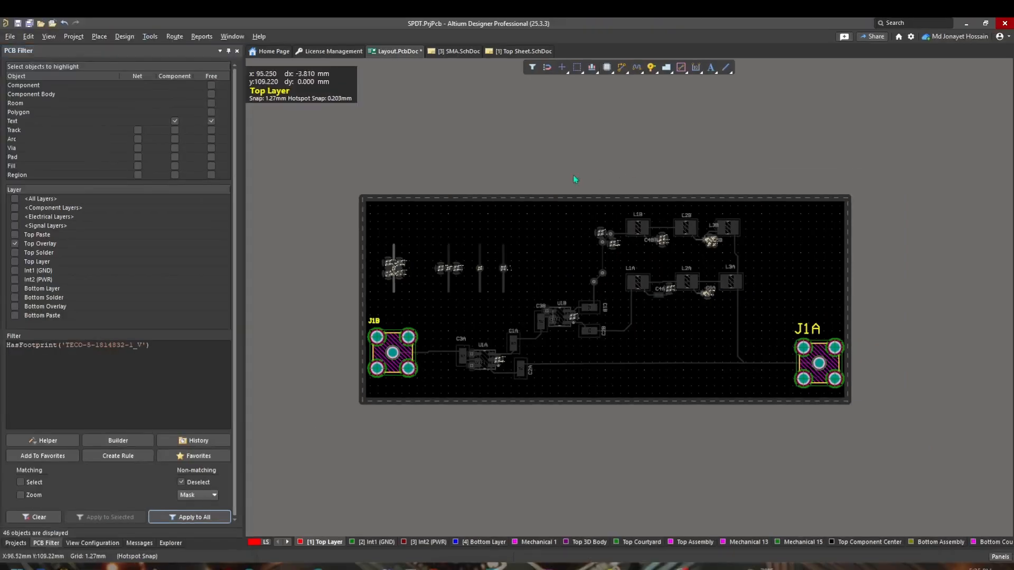
Step: Clear the applied filter from the board
left_click(38, 517)
left_click(46, 520)
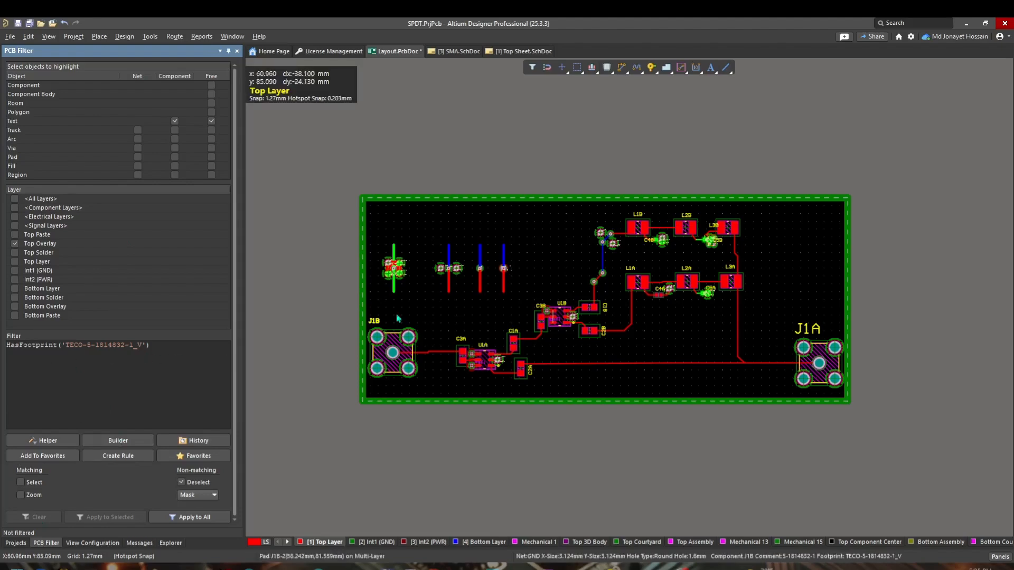
scroll(481, 276, "up", 5, "ctrl")
scroll(468, 420, "down", 3)
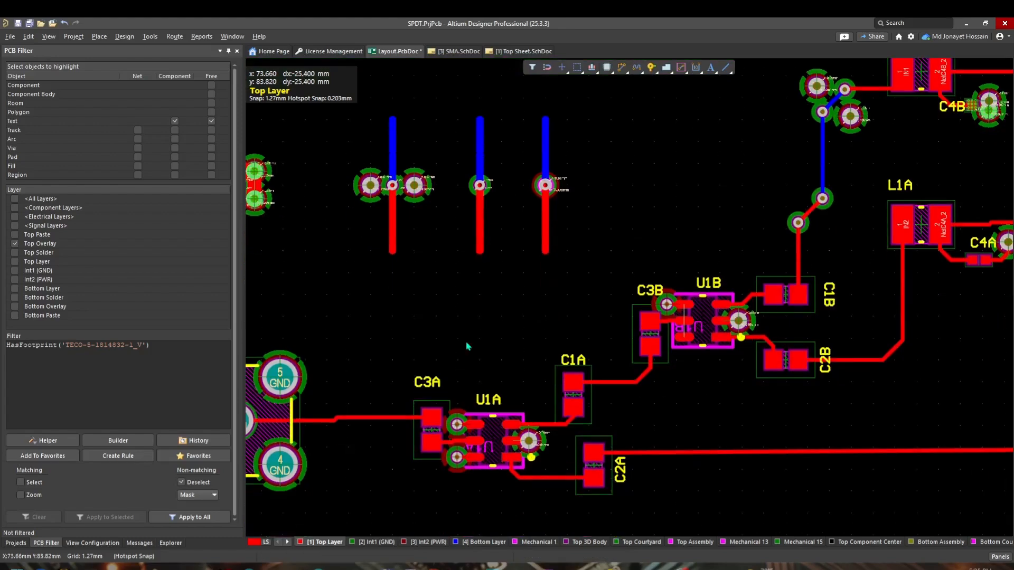
Step: Open the Object Class Explorer and add a new net class
left_click(117, 40)
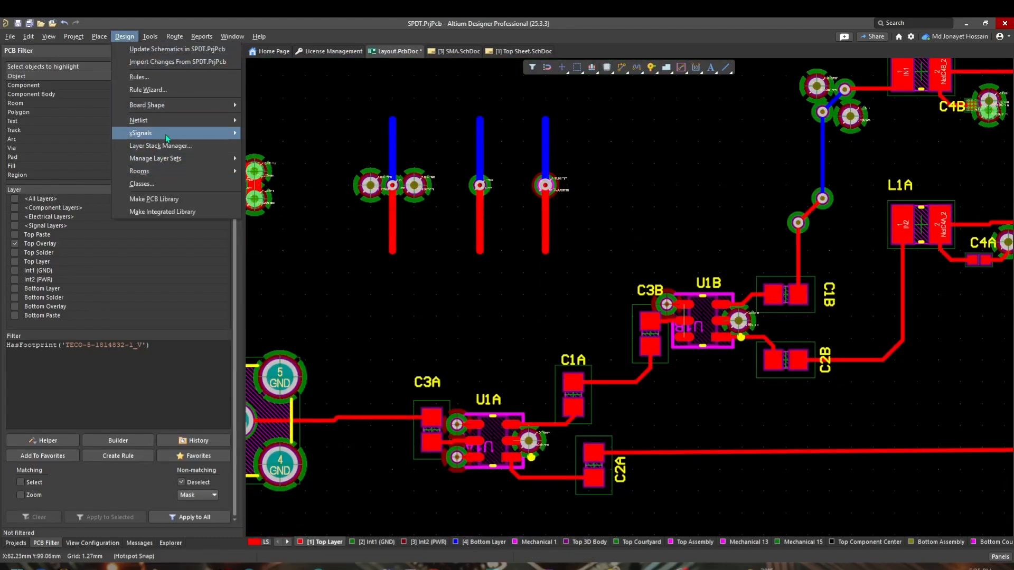
left_click(141, 184)
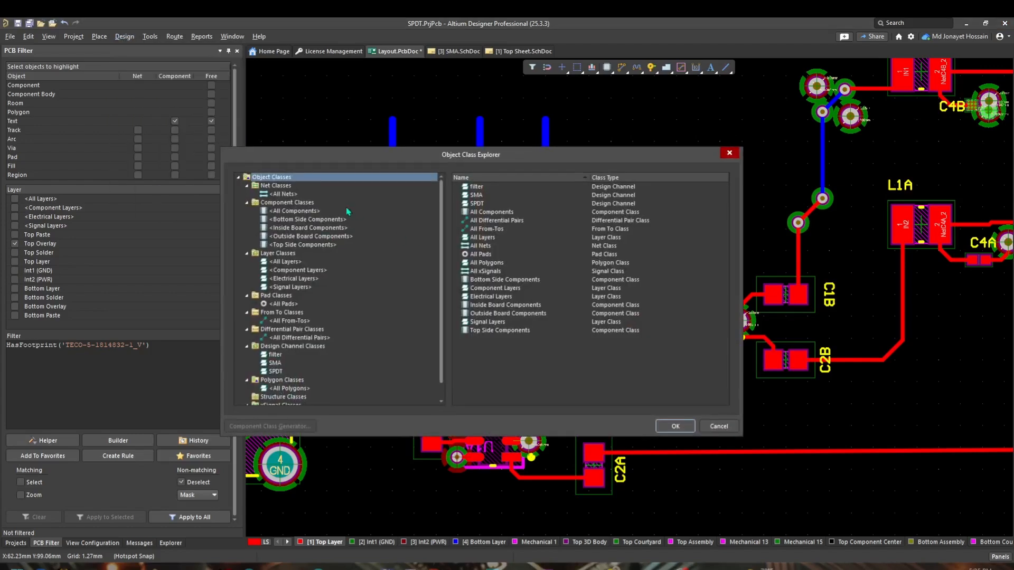
right_click(285, 193)
left_click(298, 197)
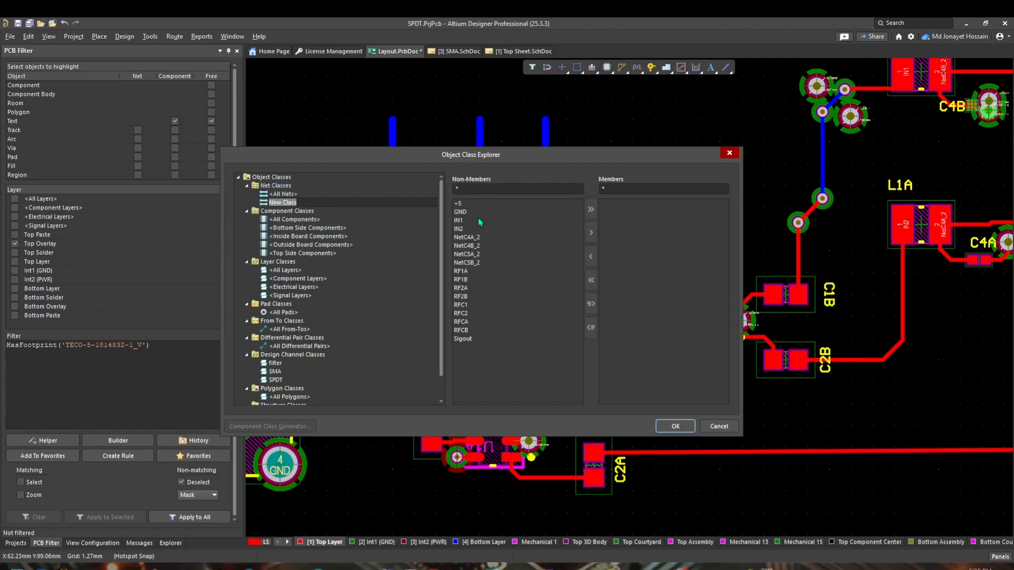
Step: Add the +5, GND, RF1A, RF1B and RF2A nets as members of the new class
left_click(474, 204)
left_click(590, 233)
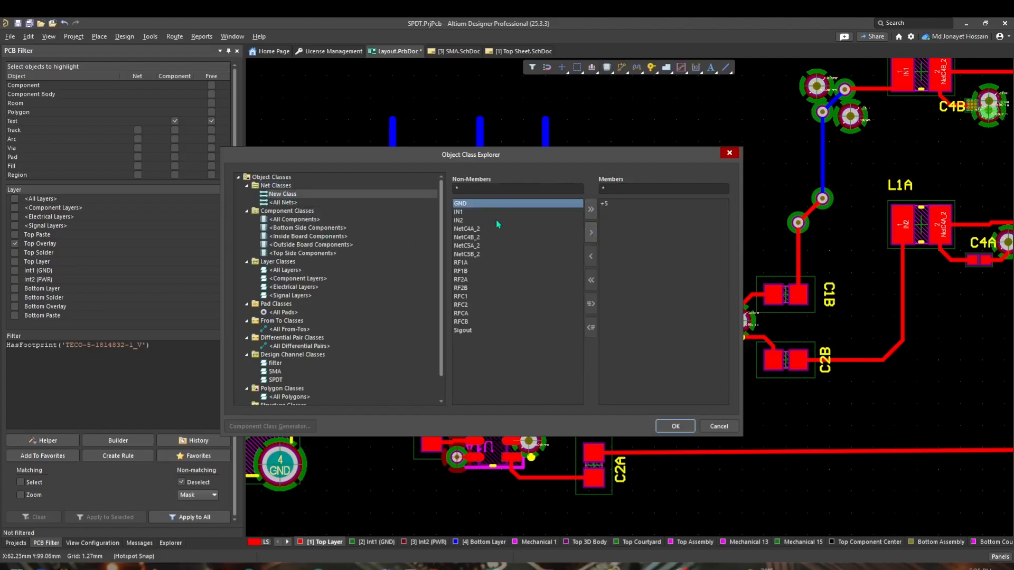
left_click(592, 230)
left_click(478, 256)
left_click(591, 232)
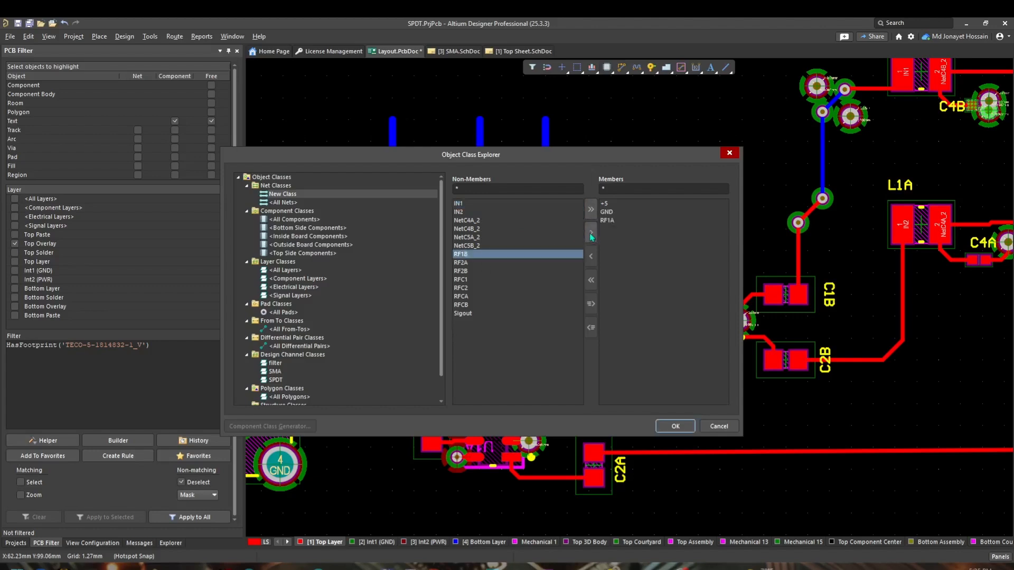
left_click(591, 233)
left_click(591, 232)
Step: Rename the new net class to netclass and confirm the class explorer
right_click(284, 193)
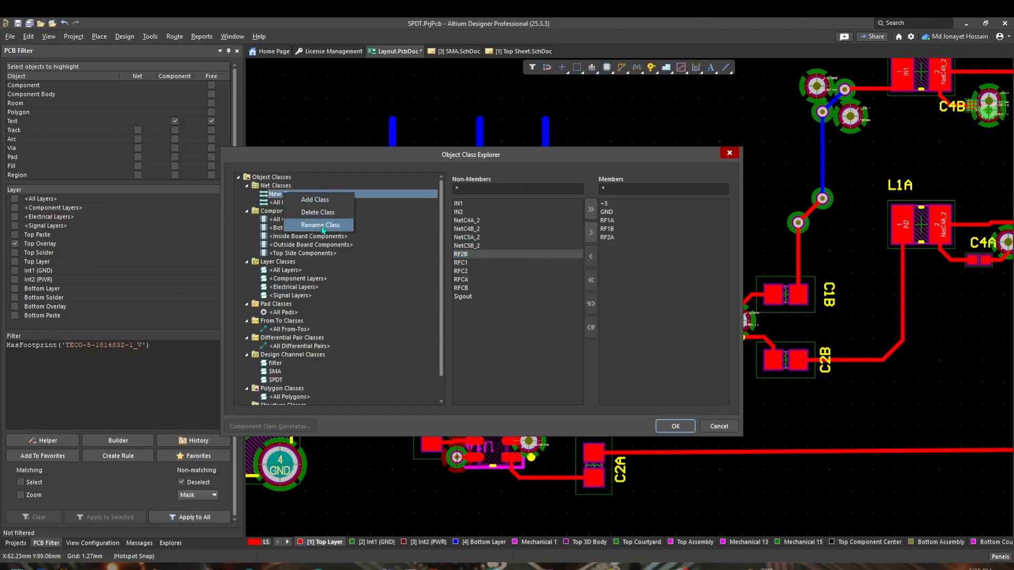
left_click(317, 226)
type("netclass")
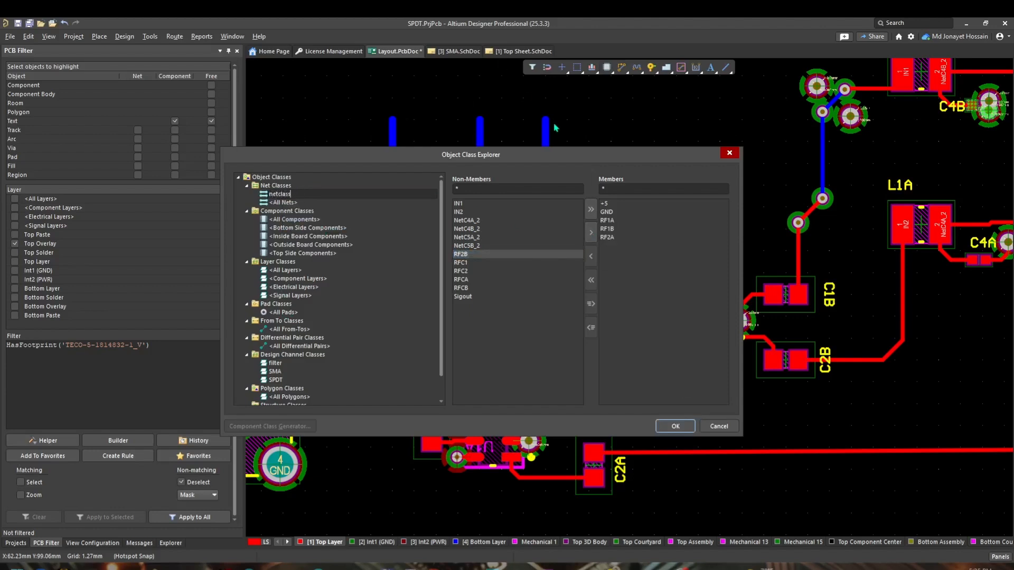
left_click(675, 427)
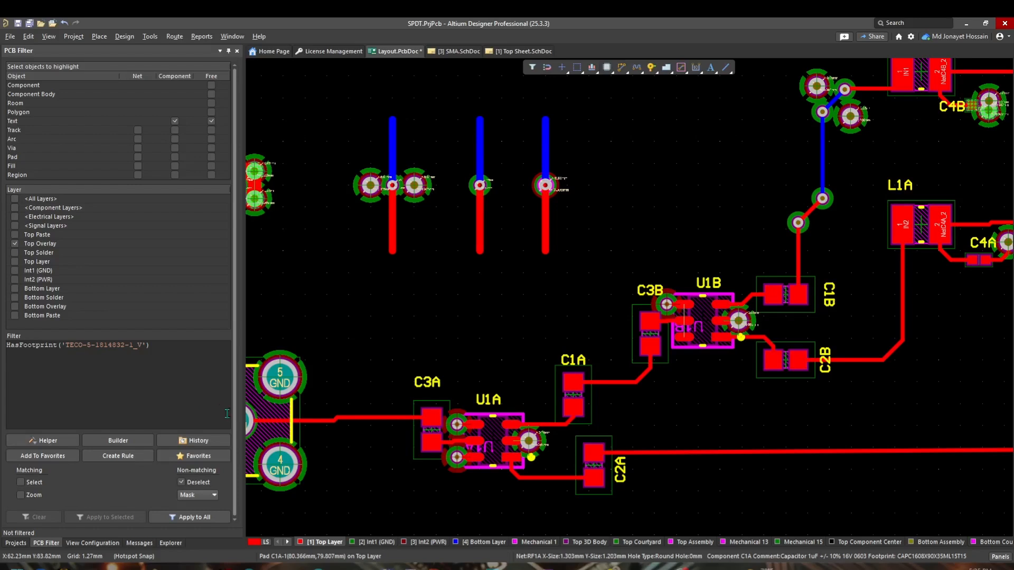
Step: Replace the filter query with InComponentClass('netclass') and apply it to the whole board
left_click(153, 387)
key("ctrl+a")
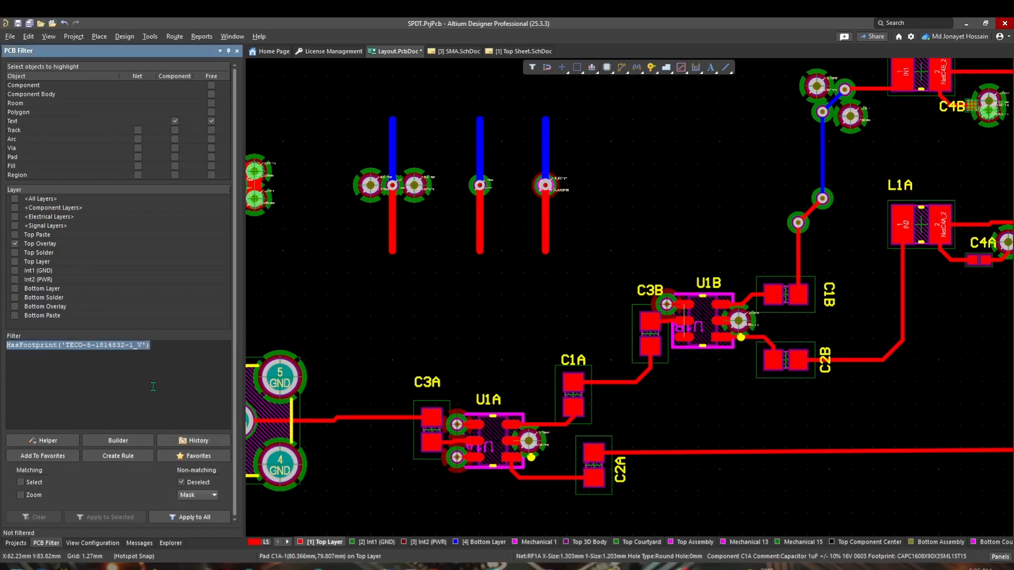
key("BackSpace")
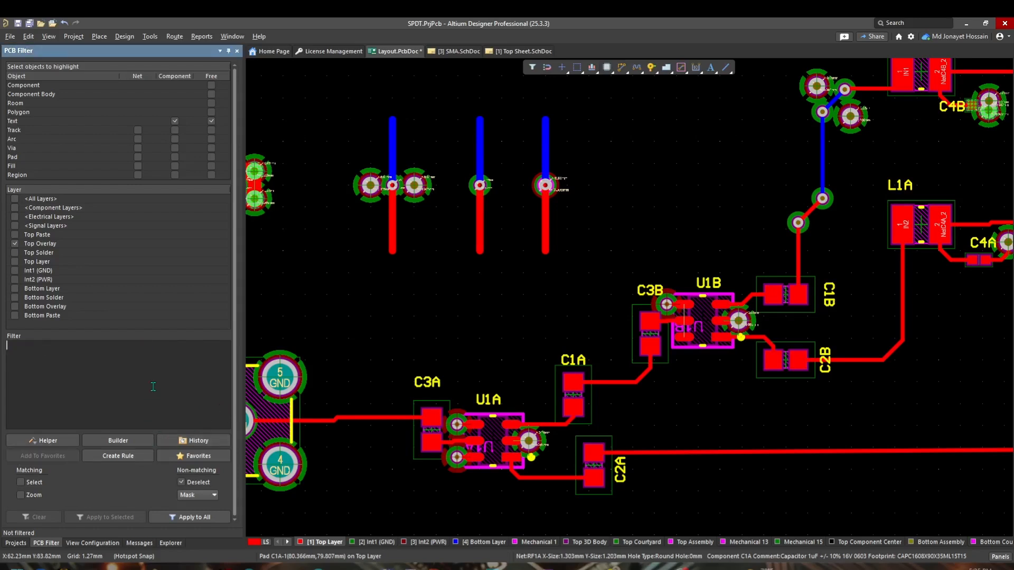
type("i")
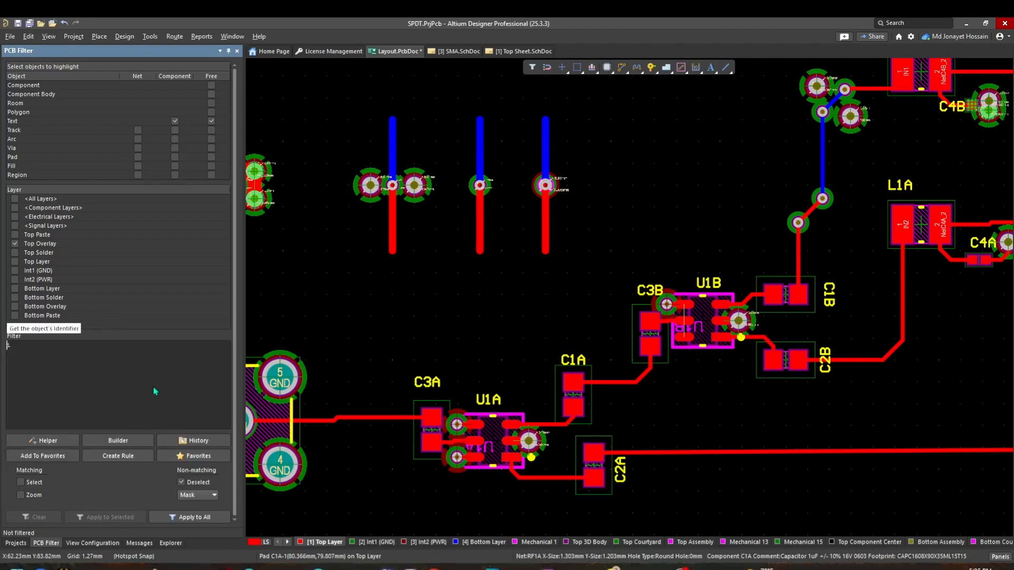
type("NCOMP")
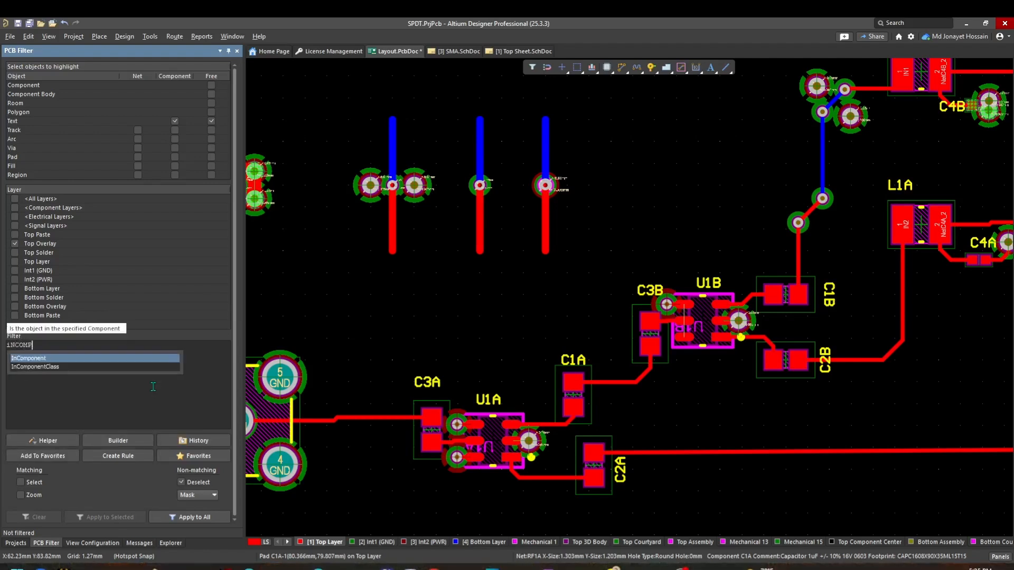
key("Down")
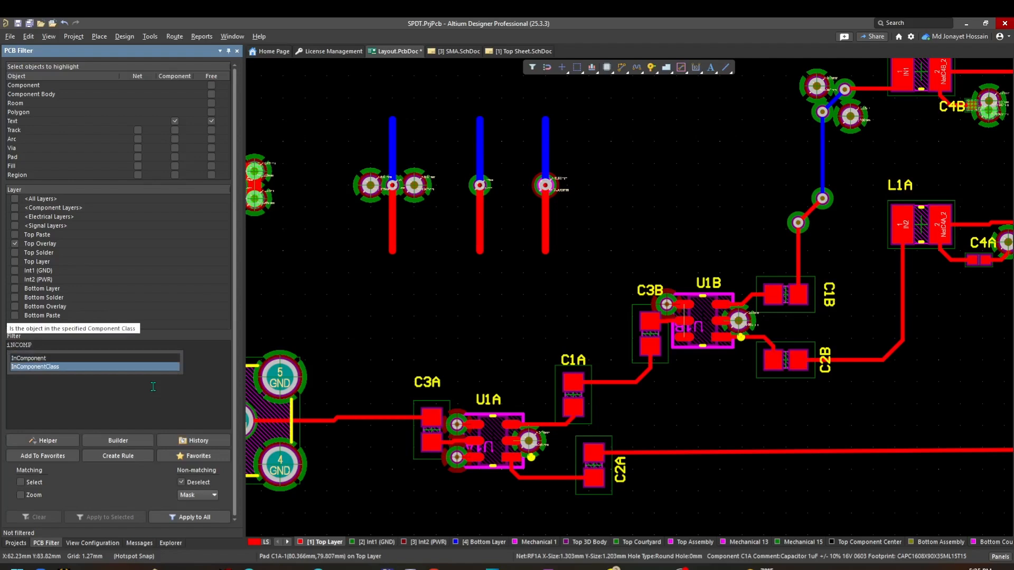
key("Return")
type("(")
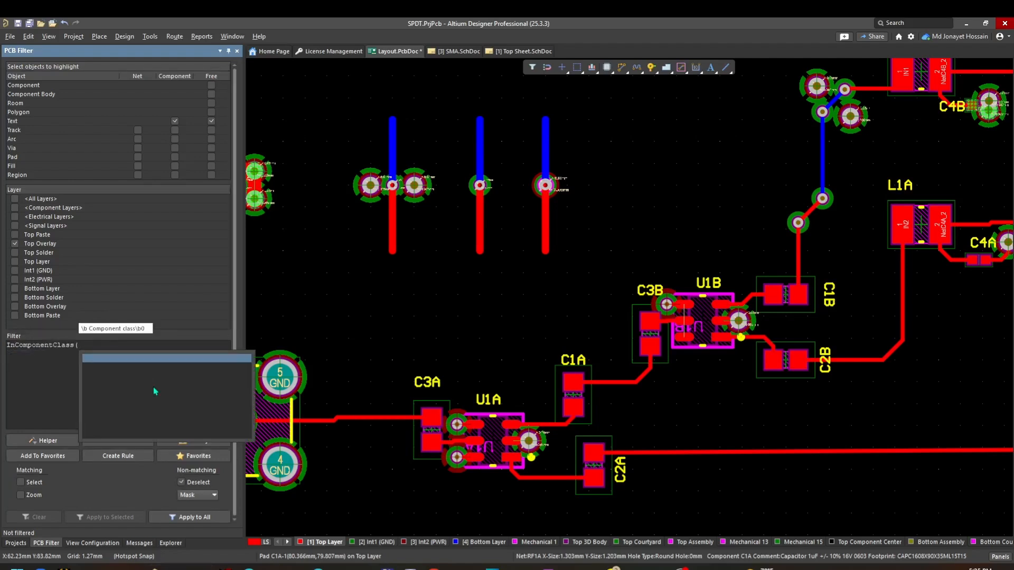
type("'NETC")
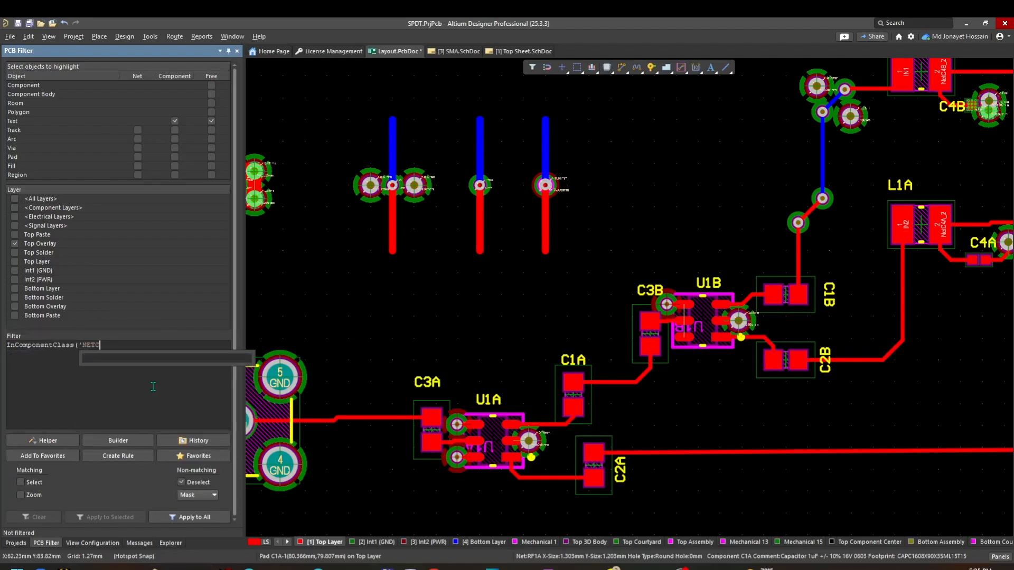
key("BackSpace")
key("BackSpace")
key("BackSpace")
key("BackSpace")
type("netclass')")
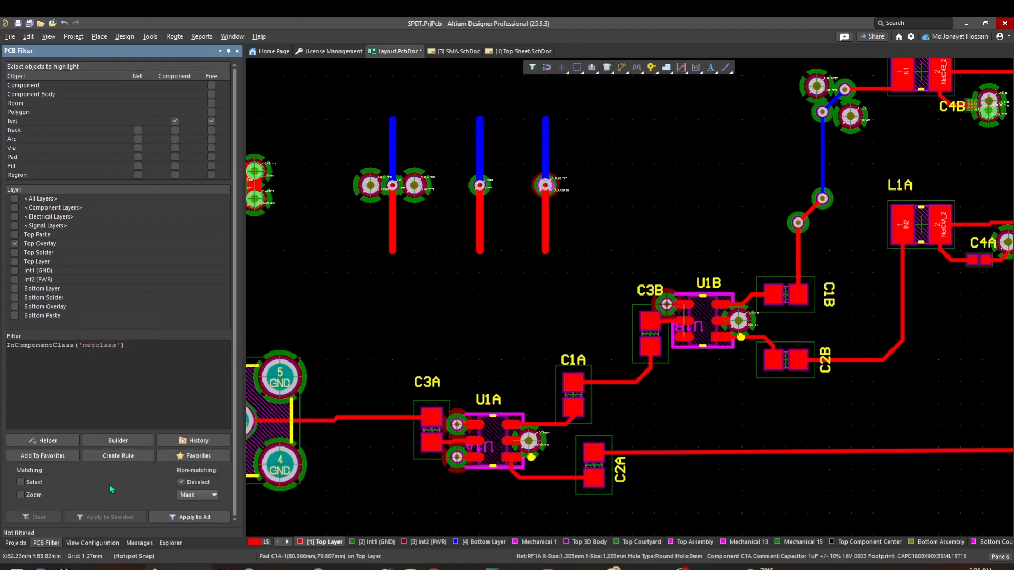
left_click(194, 518)
scroll(420, 292, "down", 6, "ctrl")
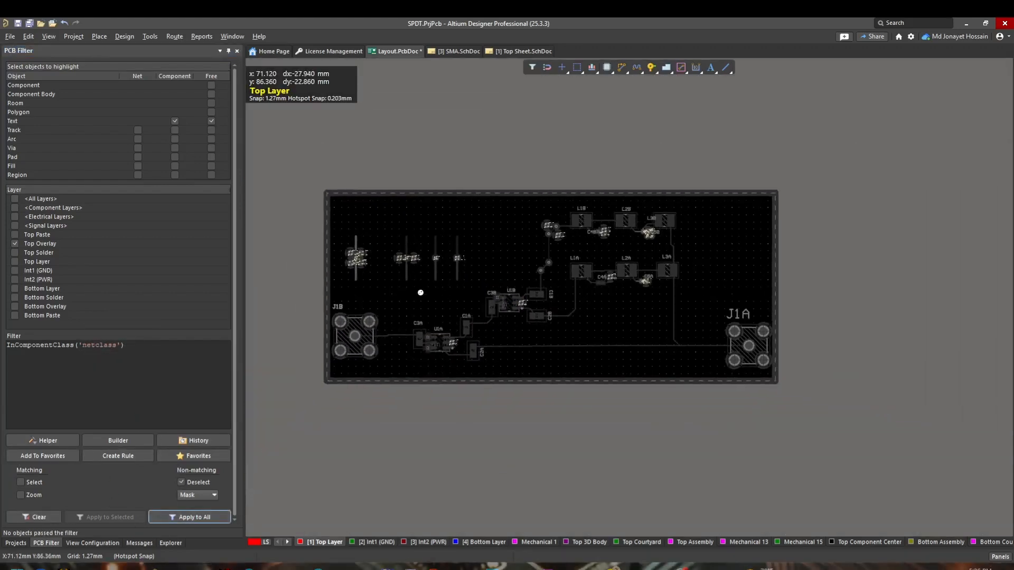
scroll(382, 219, "up", 4, "ctrl")
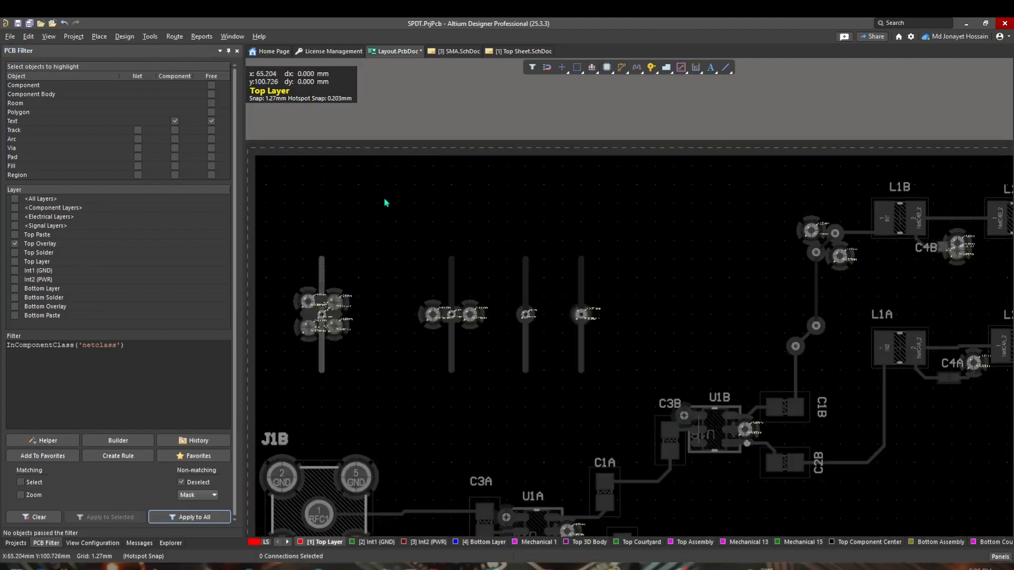
Step: Open the Object Class Explorer, add the NetC4B_2 net to the netclass net class, and confirm
left_click(125, 36)
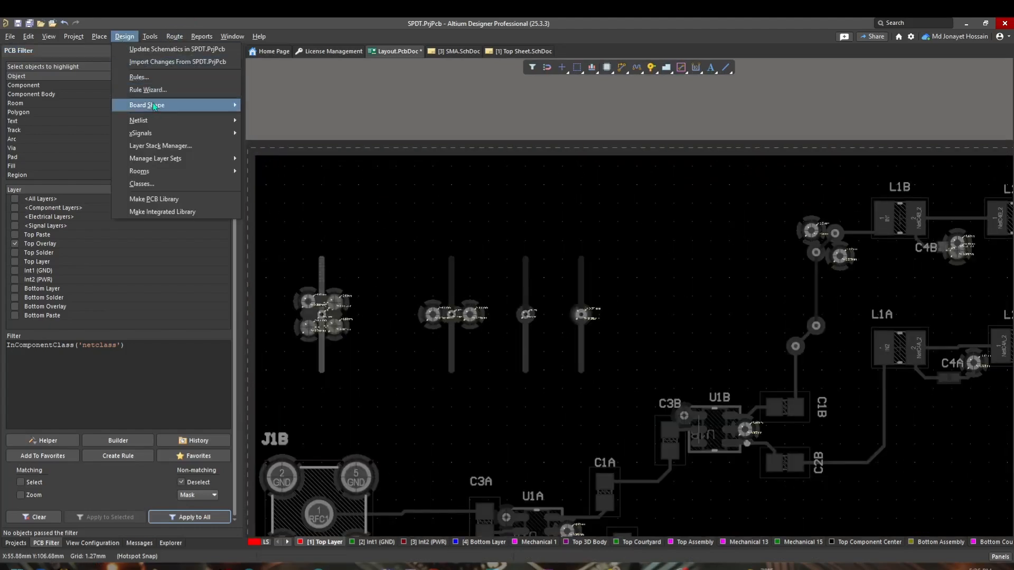
left_click(157, 183)
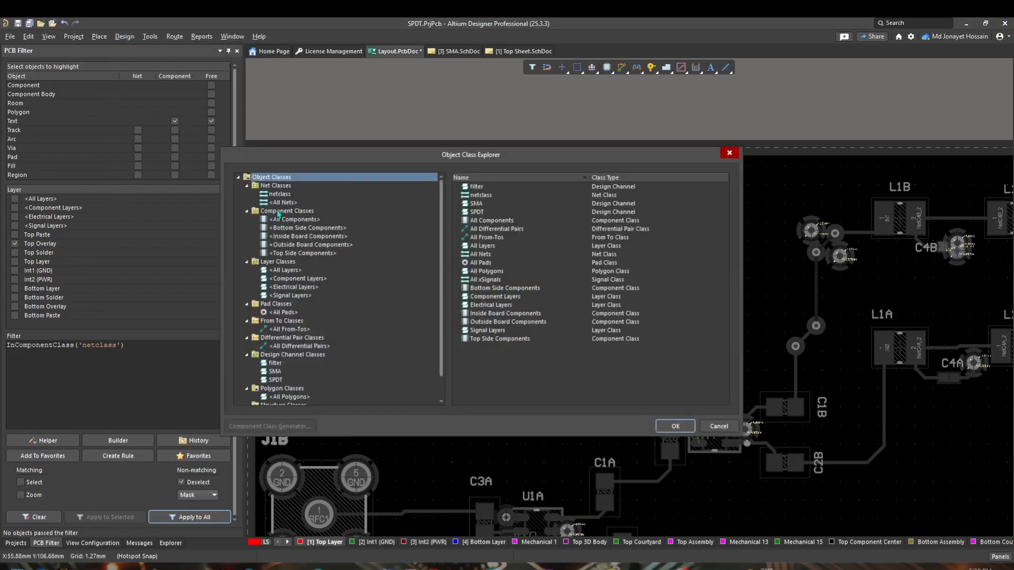
left_click(285, 195)
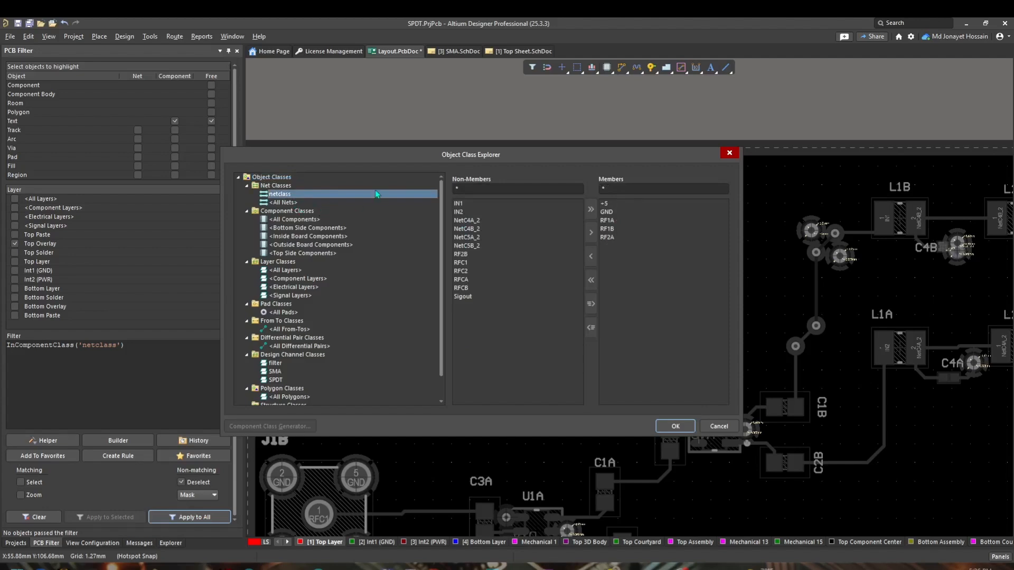
left_click(534, 212)
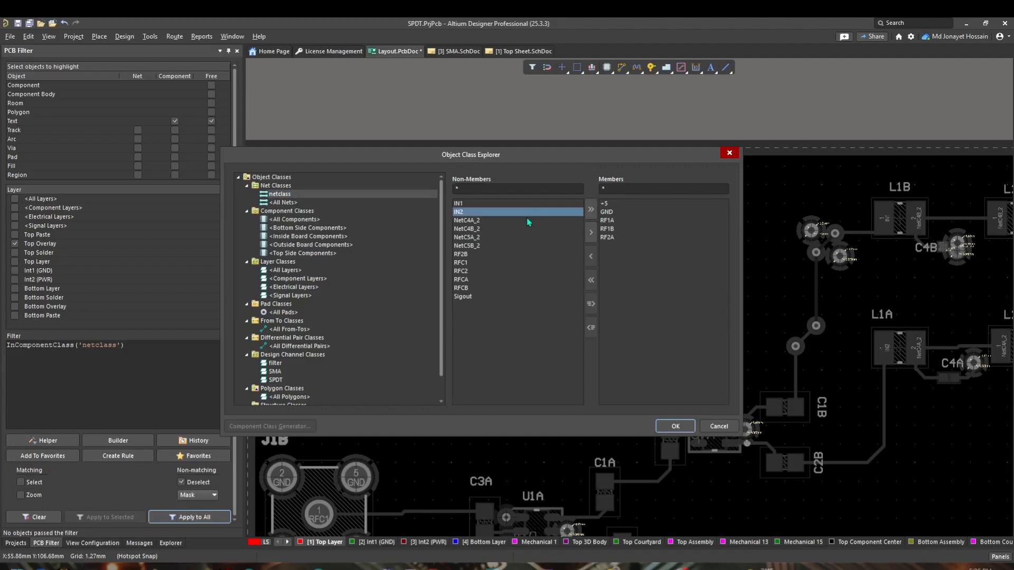
left_click(527, 229)
left_click(591, 236)
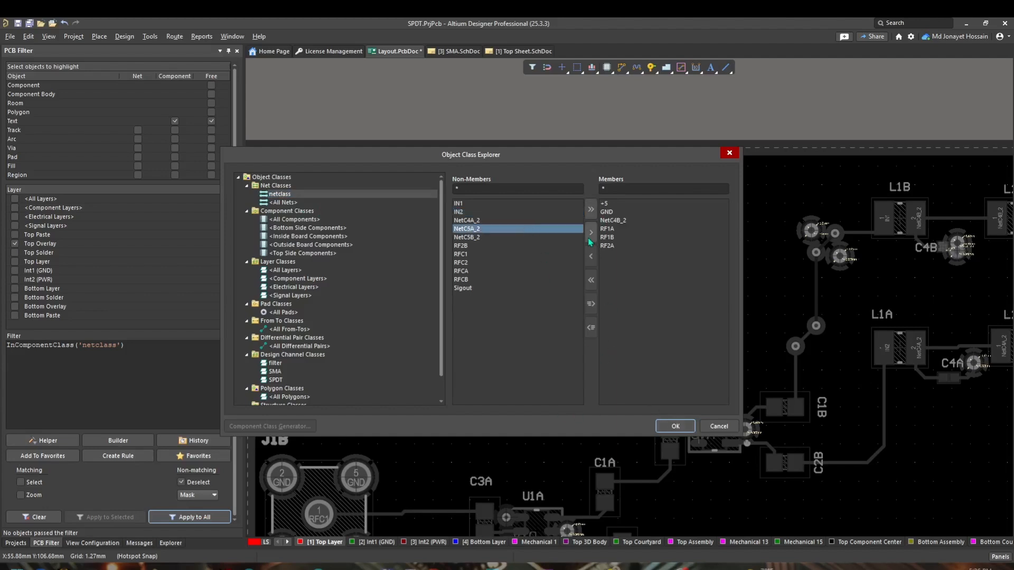
left_click(675, 427)
Step: Delete the class name inside the InComponentClass filter query, leaving the quotes empty
left_click(39, 376)
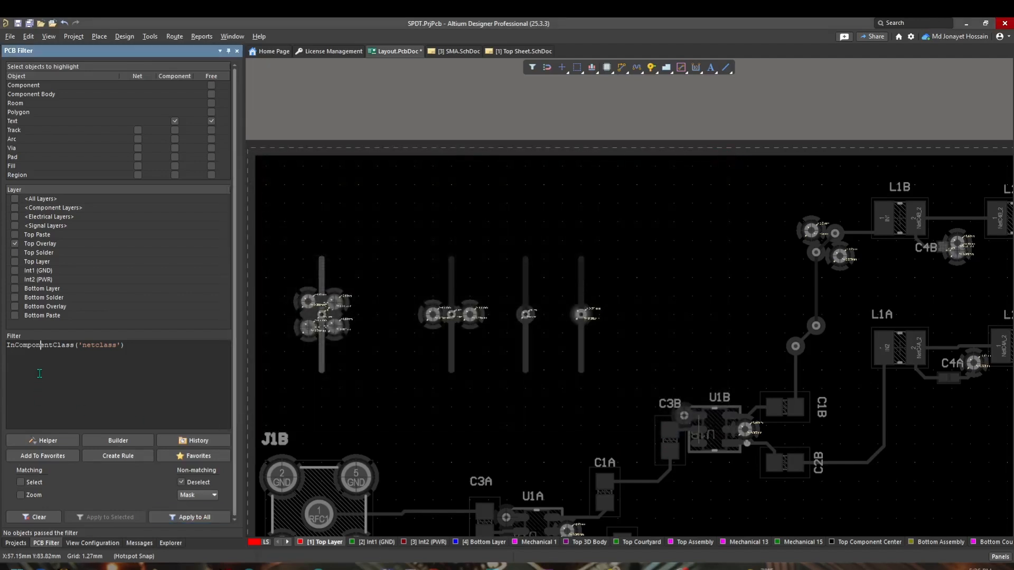
right_click(112, 345)
left_click(104, 345)
key("BackSpace")
key("BackSpace")
key("BackSpace")
key("BackSpace")
key("BackSpace")
key("BackSpace")
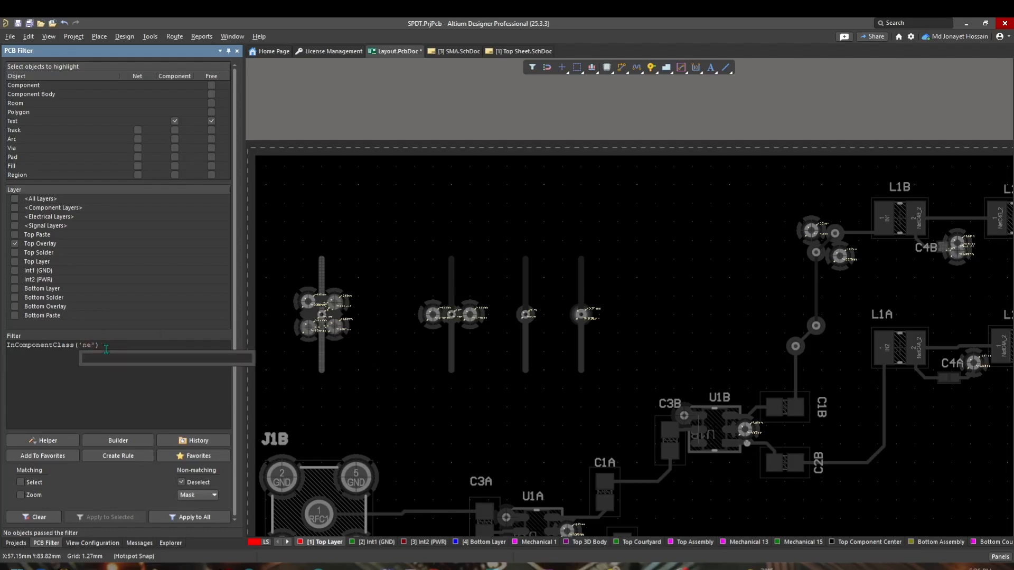
type("n")
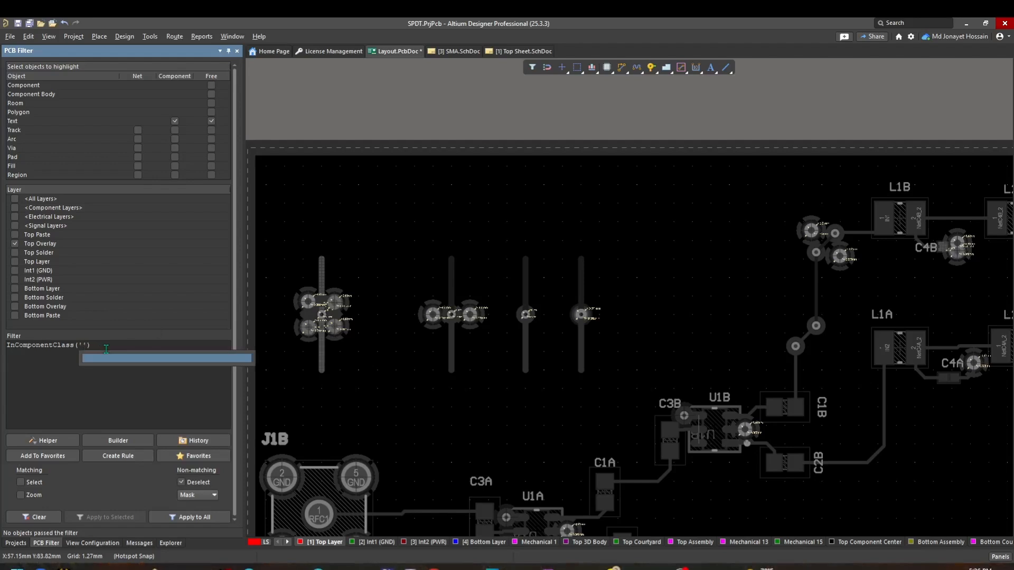
Step: Add a new component class containing C1B, C2A, C2B, C3A, C3B and C4A, then confirm the class explorer
left_click(125, 37)
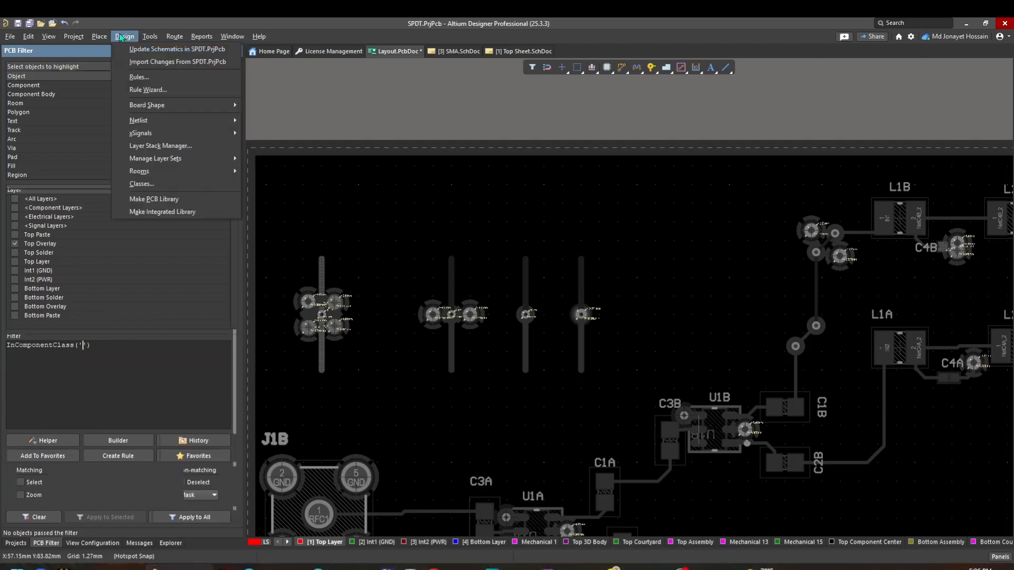
left_click(163, 184)
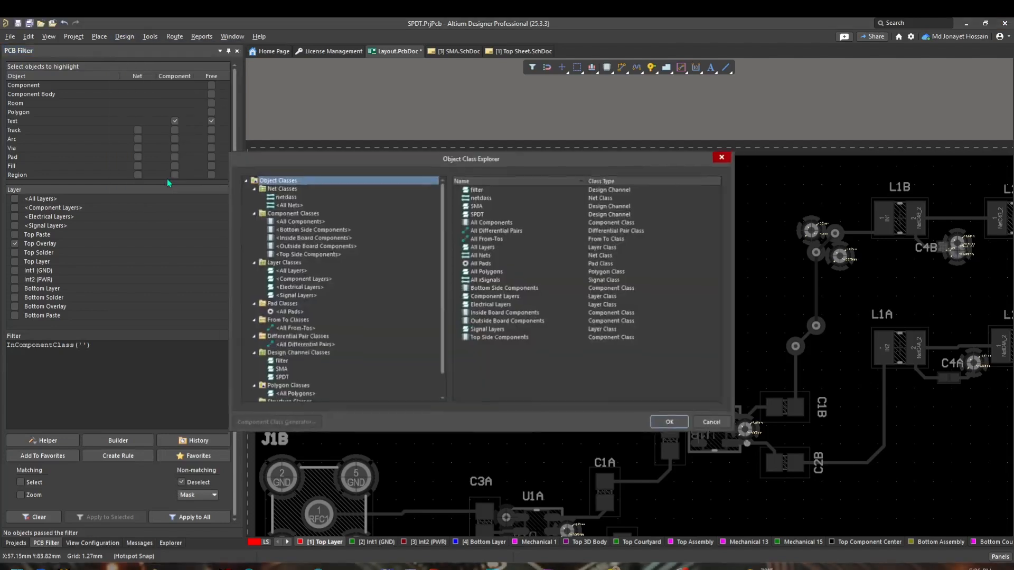
right_click(302, 221)
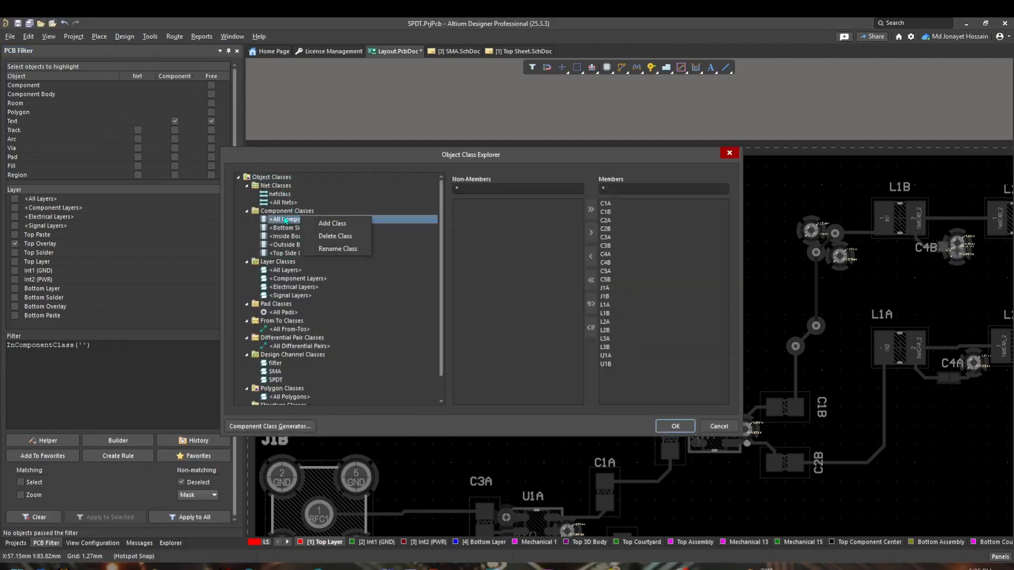
left_click(331, 223)
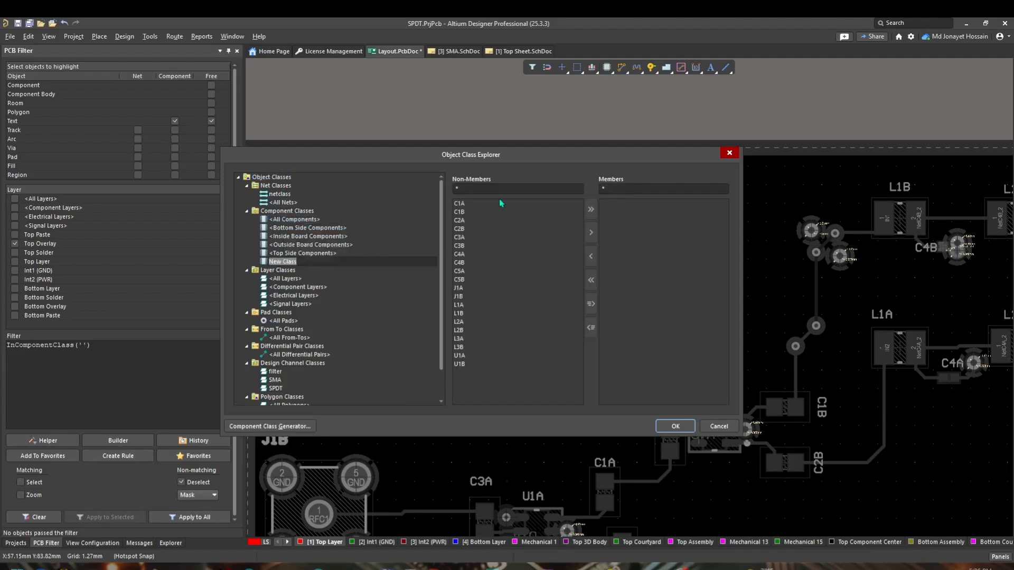
left_click(509, 211)
left_click(591, 232)
left_click(592, 233)
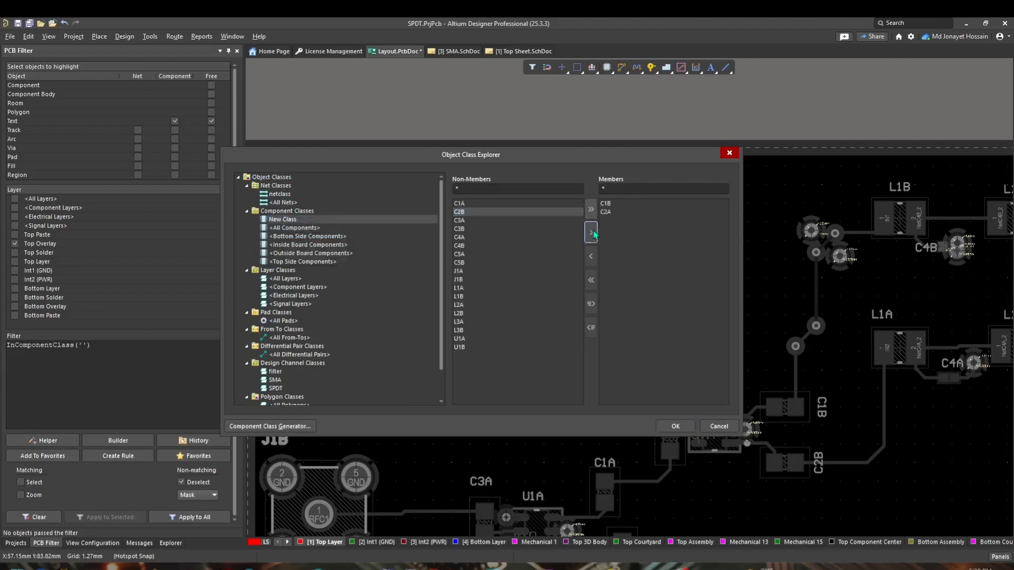
left_click(591, 232)
left_click(591, 233)
left_click(591, 232)
left_click(591, 233)
left_click(679, 428)
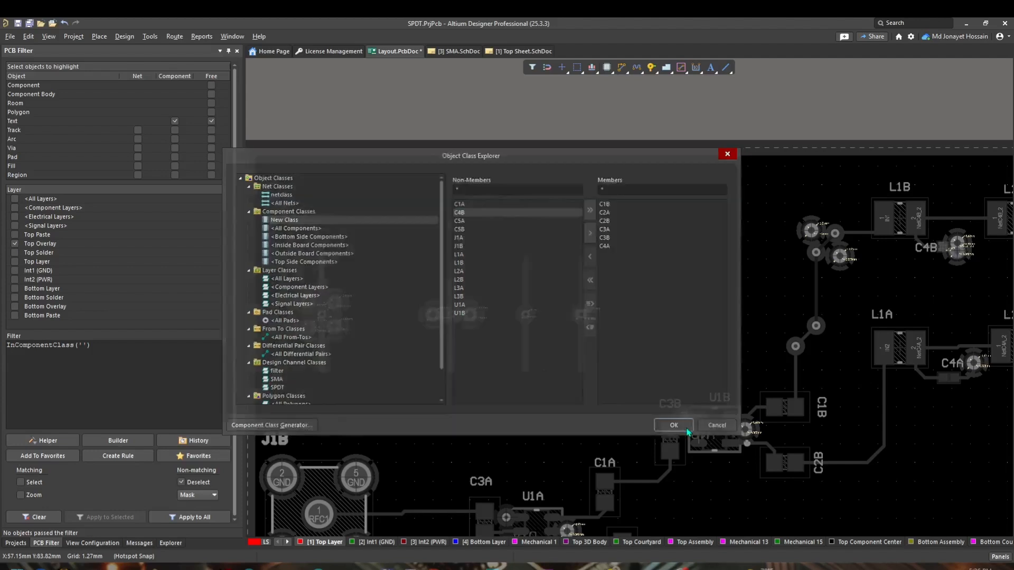
Step: Set the filter query to InComponentClass('New Class') and apply it to the whole board
left_click(99, 37)
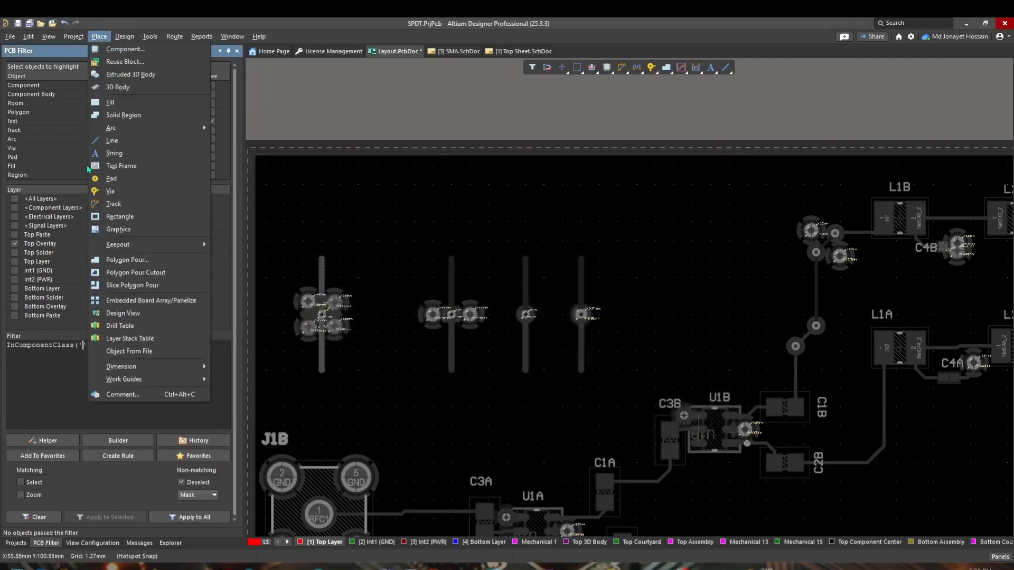
left_click(46, 345)
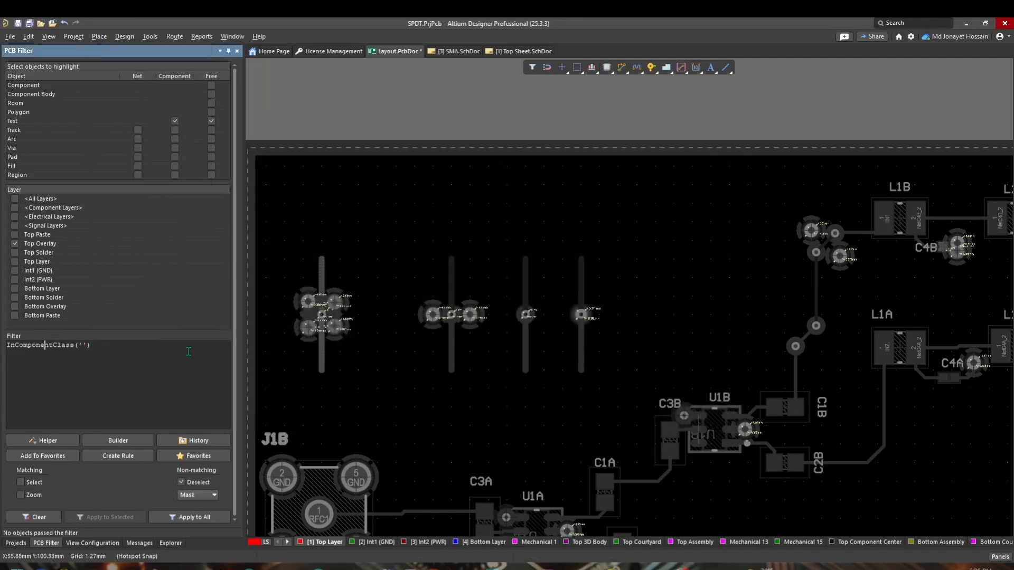
left_click(83, 345)
type("'")
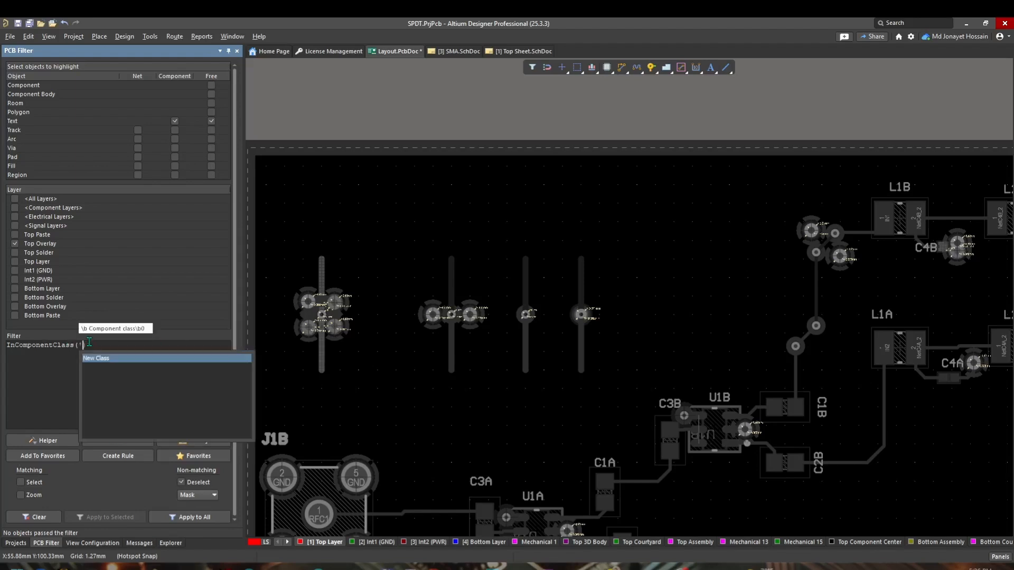
double_click(111, 359)
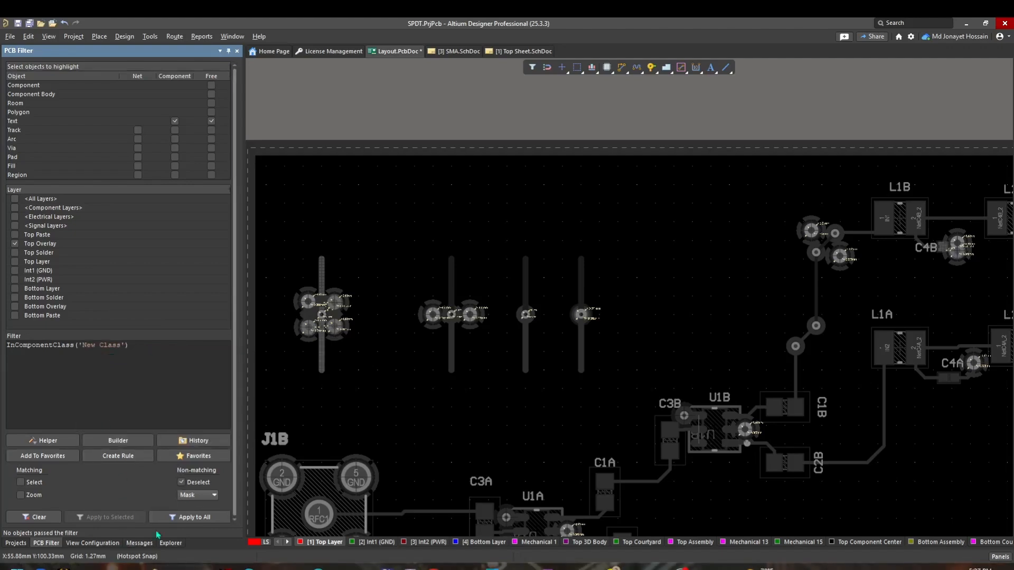
left_click(179, 518)
scroll(505, 367, "down", 3, "ctrl")
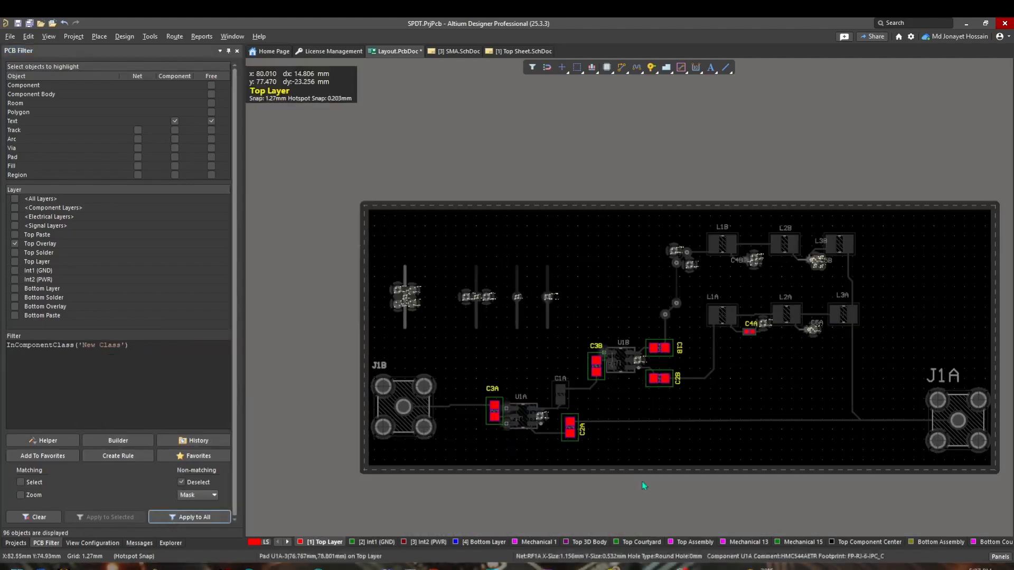
right_click_drag(682, 393, 605, 346)
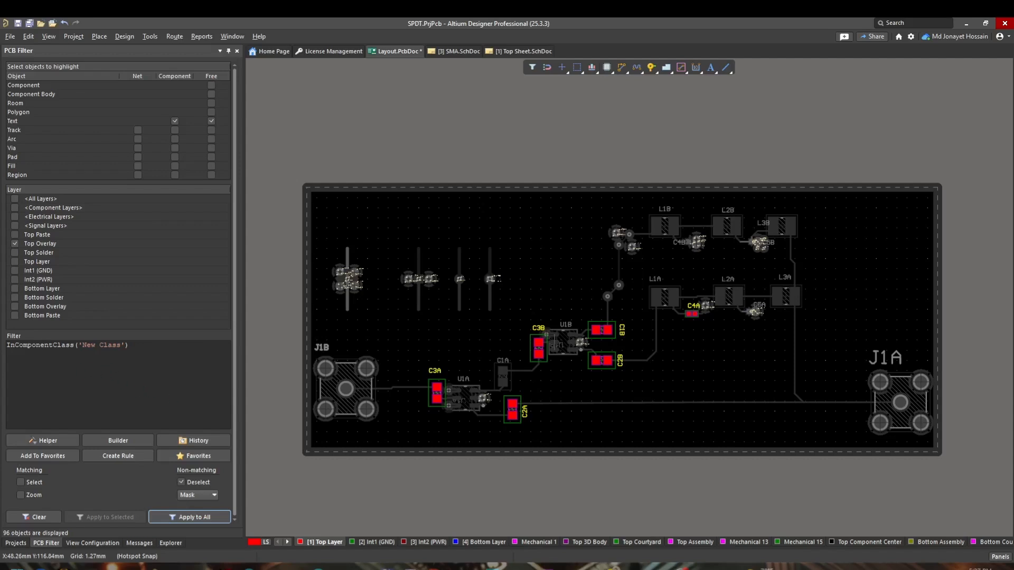
Step: Replace the filter query with a HasParameter query
left_click(110, 382)
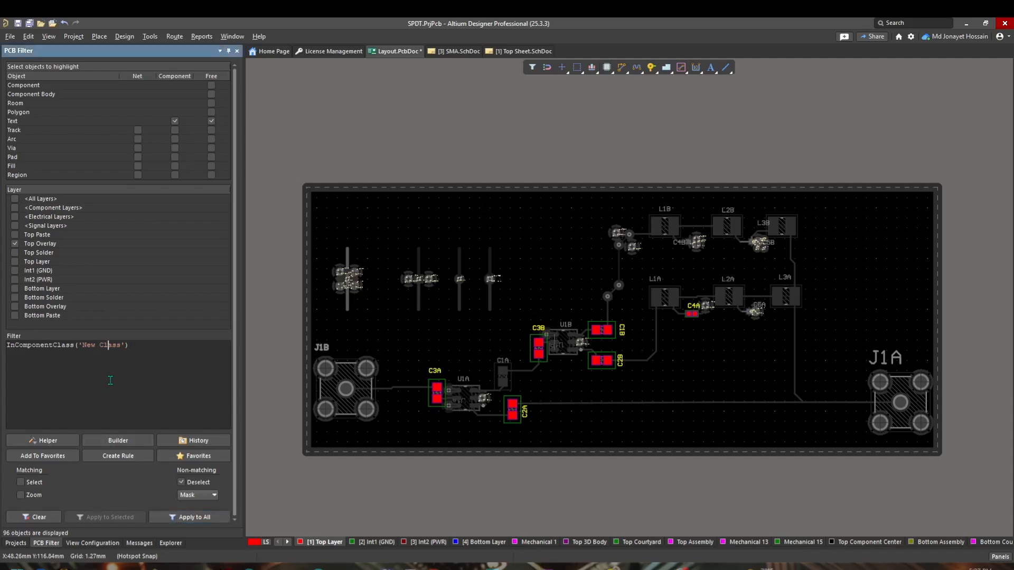
key("ctrl+a")
type("haspara")
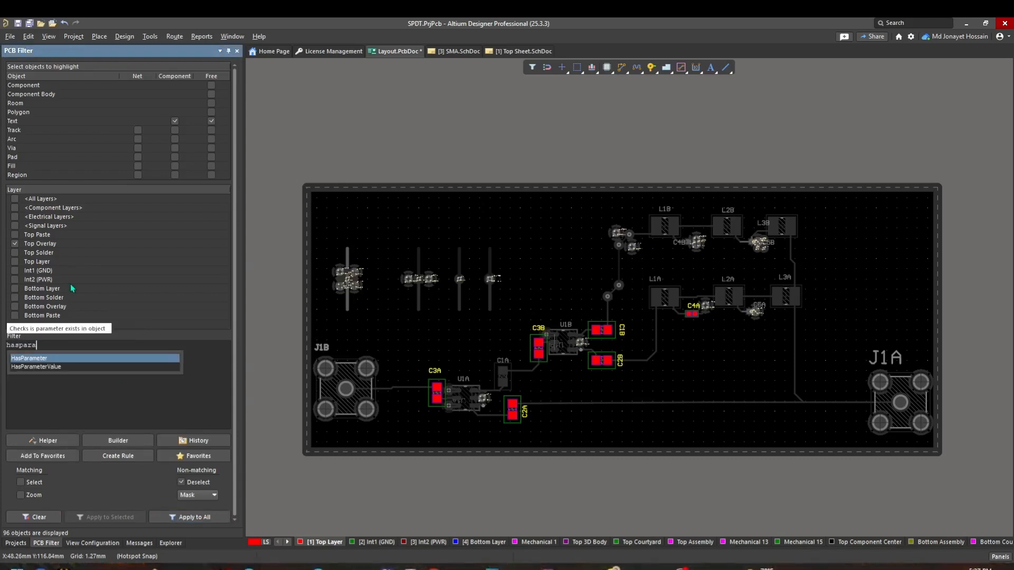
key("Return")
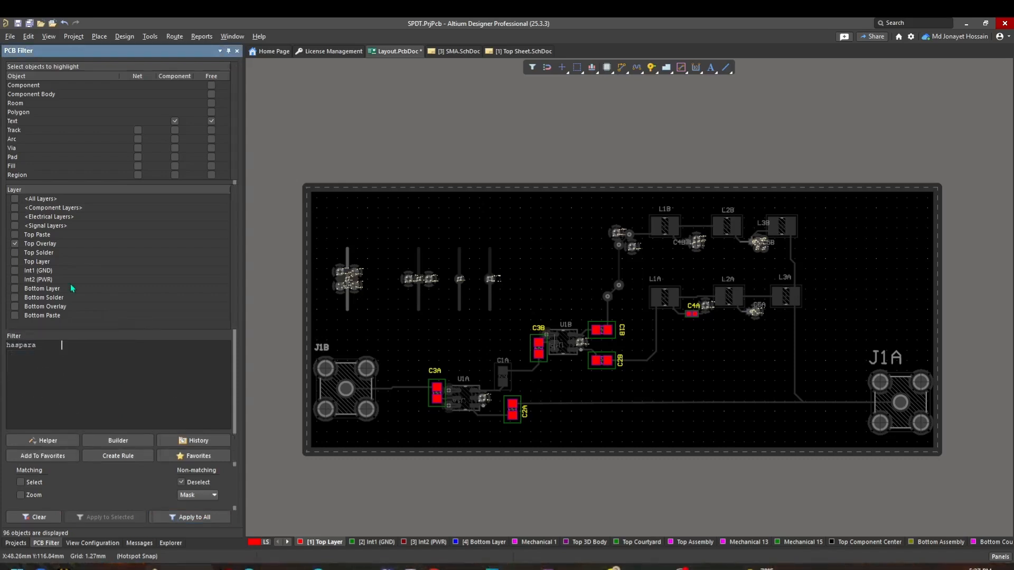
key("BackSpace")
key("BackSpace")
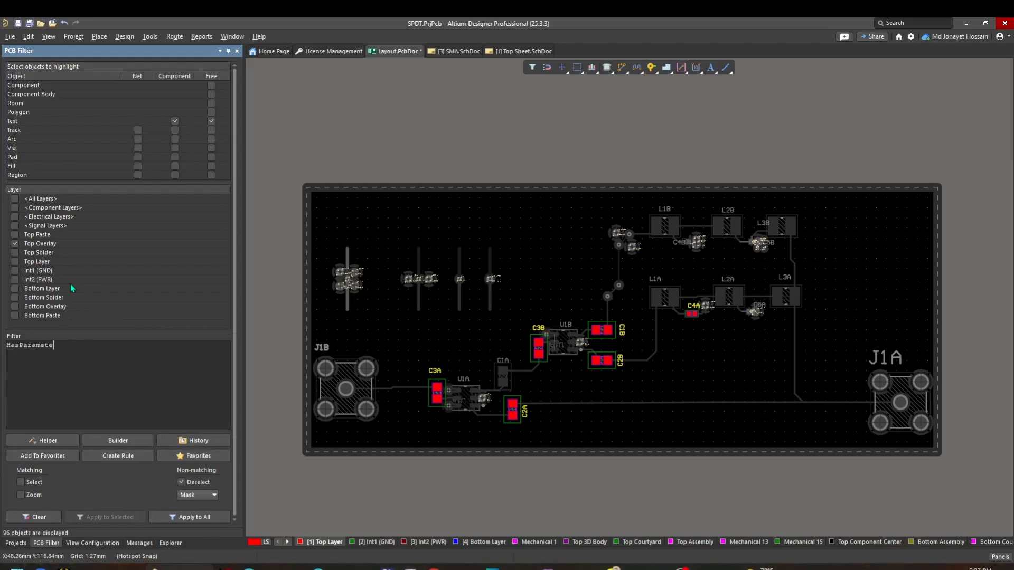
left_click(374, 127)
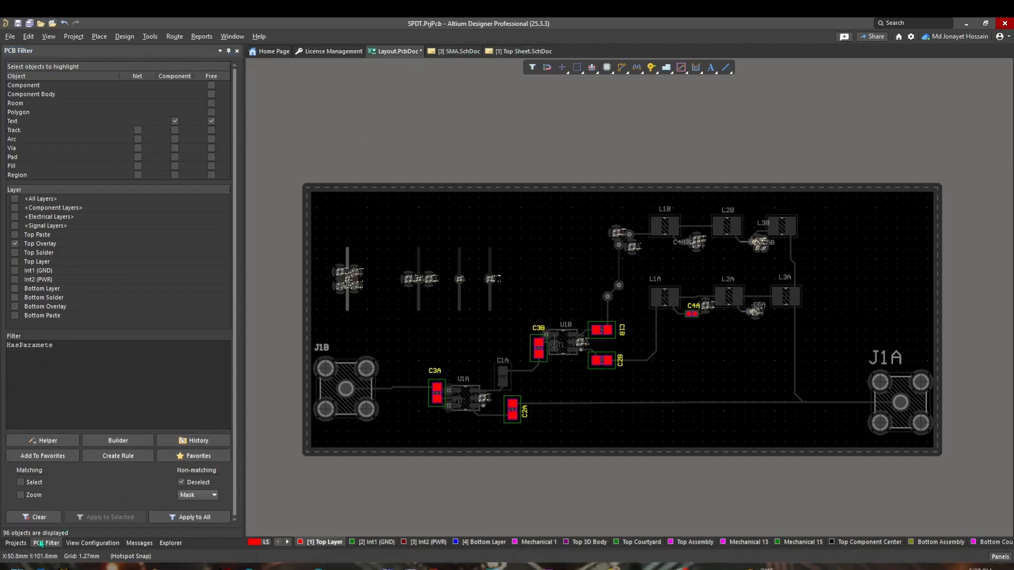
Step: Open the Filter.SchDoc schematic from the project
left_click(15, 543)
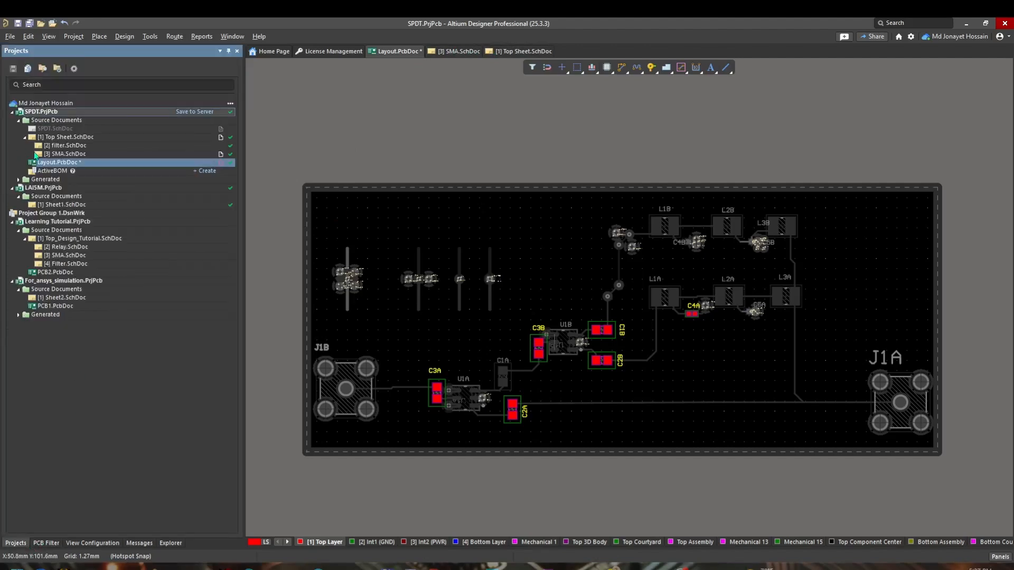
double_click(63, 145)
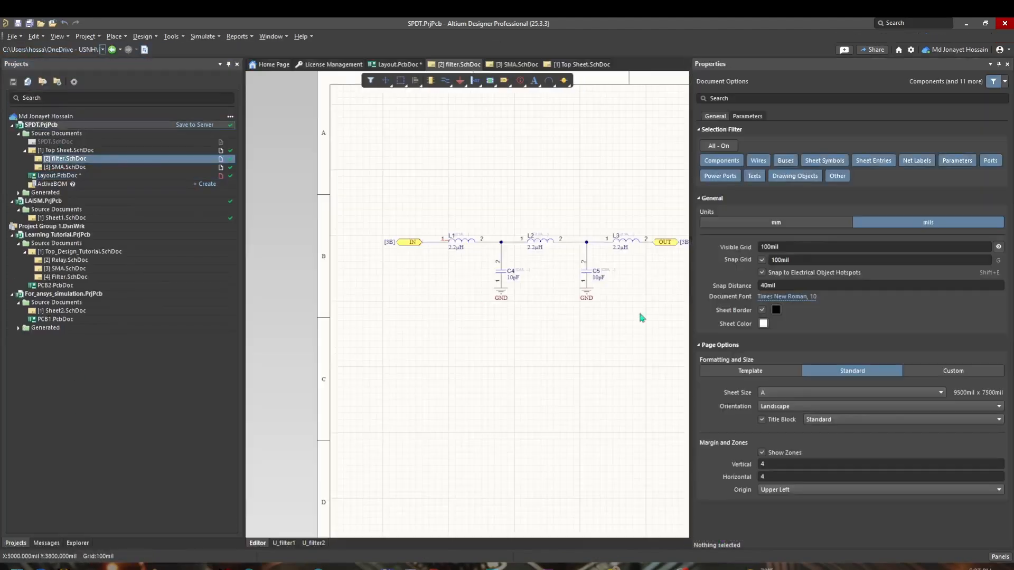
scroll(597, 274, "up", 3, "ctrl")
Step: Inspect capacitor C5's properties and the sheet's document parameters
left_click(577, 272)
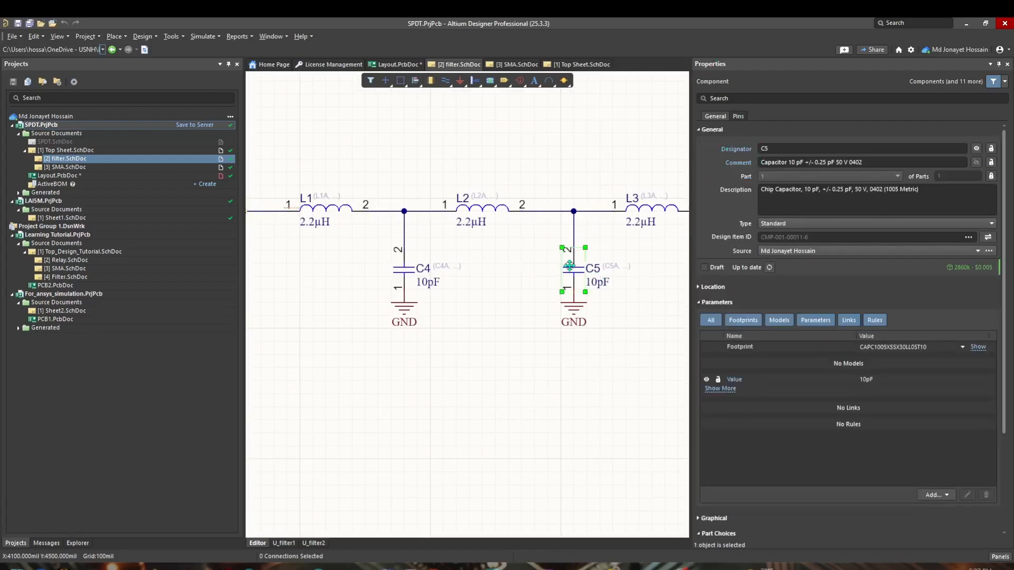
left_click(471, 214)
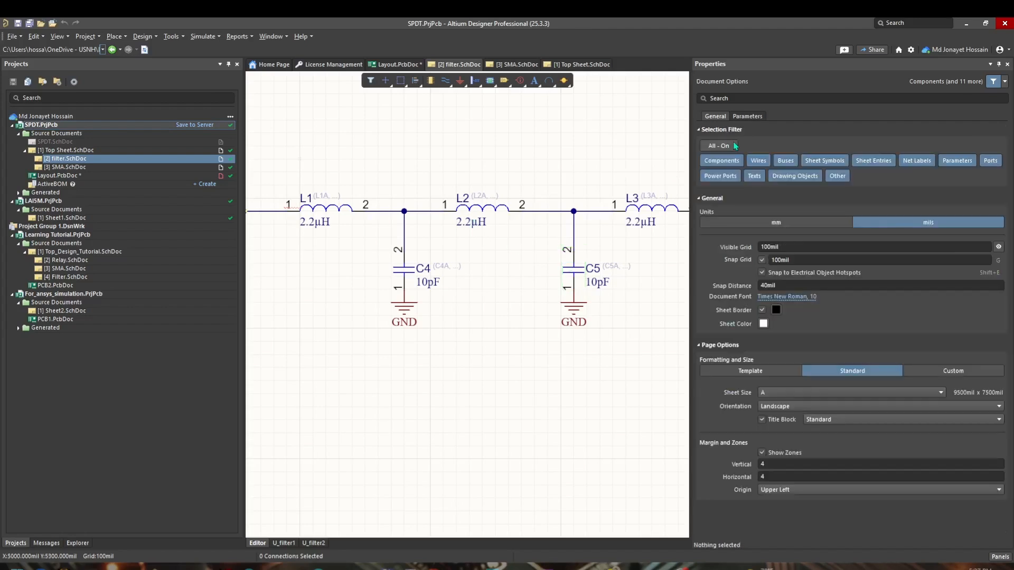
left_click(488, 207)
left_click(491, 222)
left_click(748, 116)
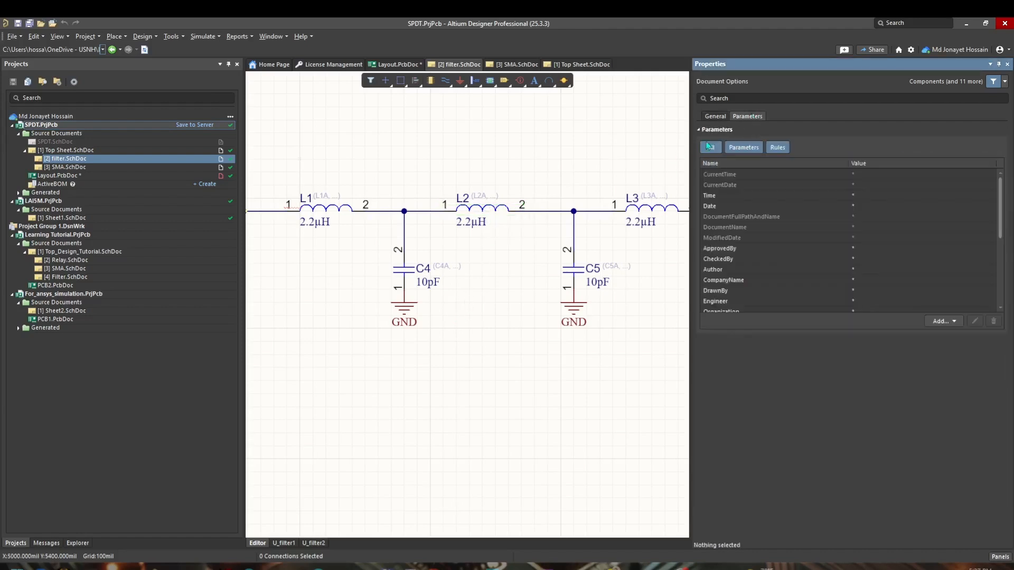
Step: Select inductor L2 and expand its full list of component parameters
left_click(487, 211)
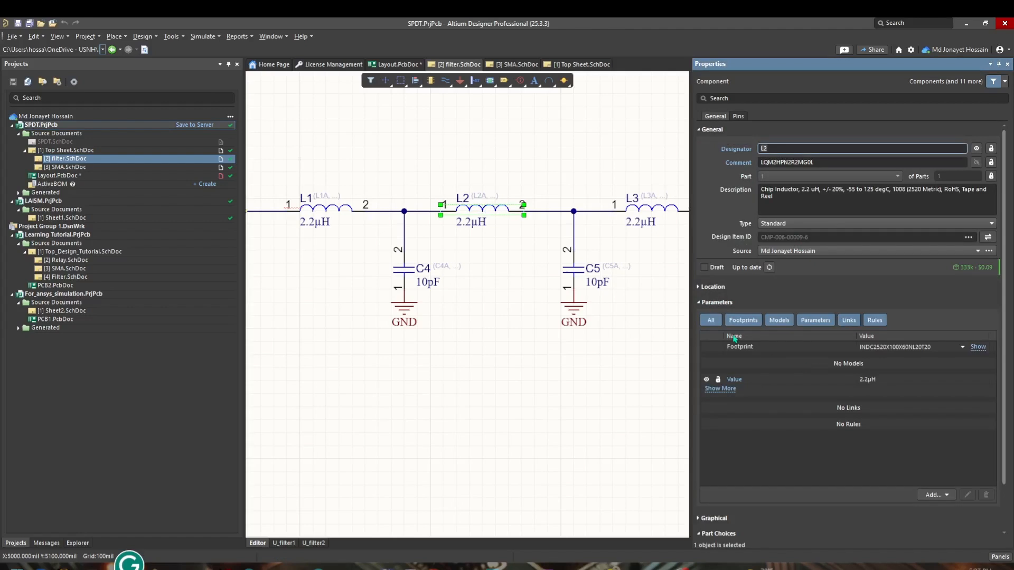
left_click(699, 302)
left_click(700, 303)
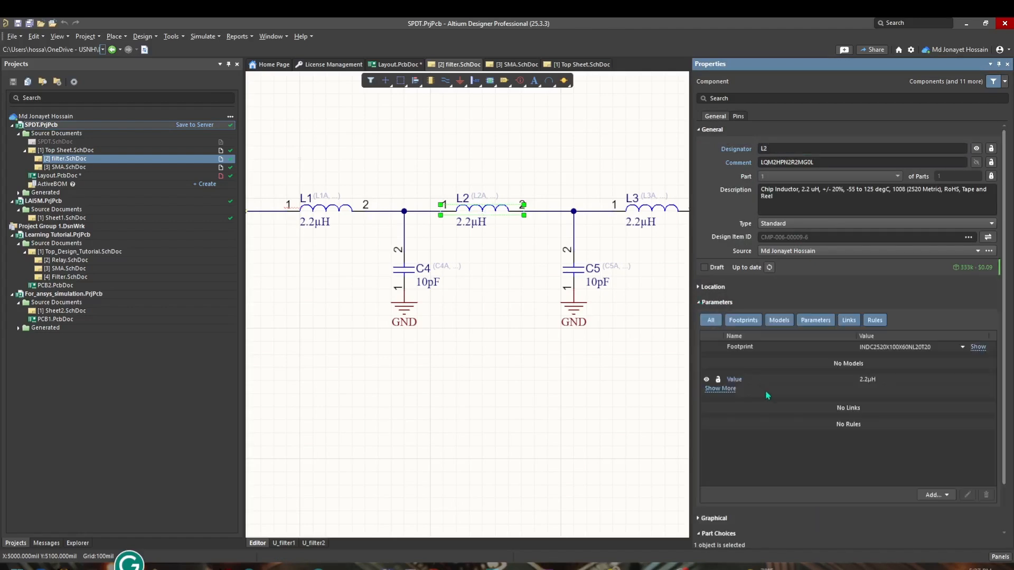
left_click(733, 390)
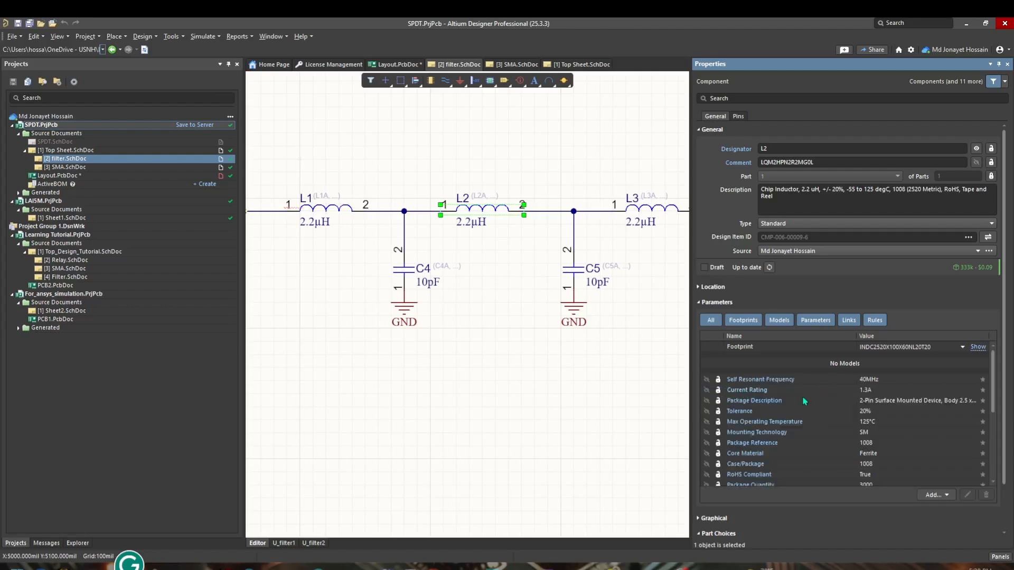